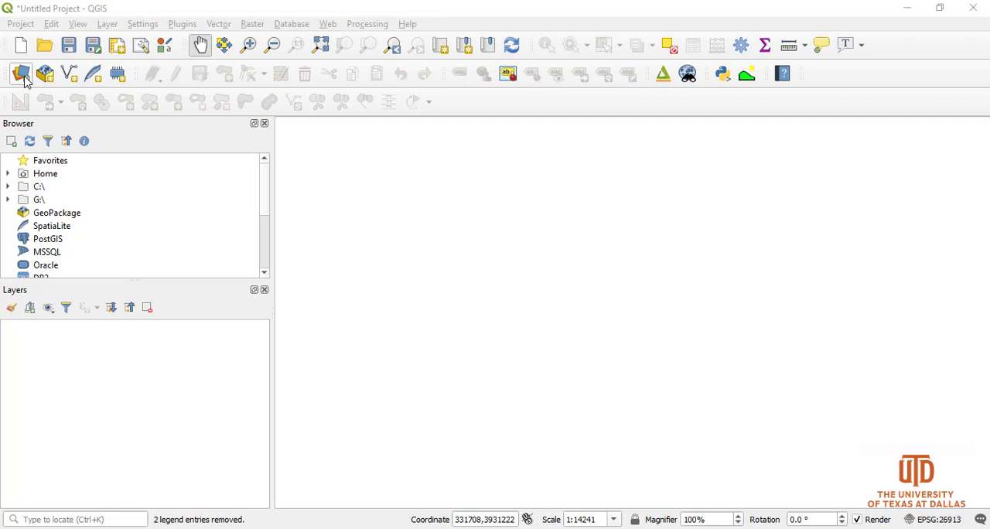
# Open the Data Source Manager and examine its Browser, Vector and Raster source pages
pyautogui.click(22, 74)
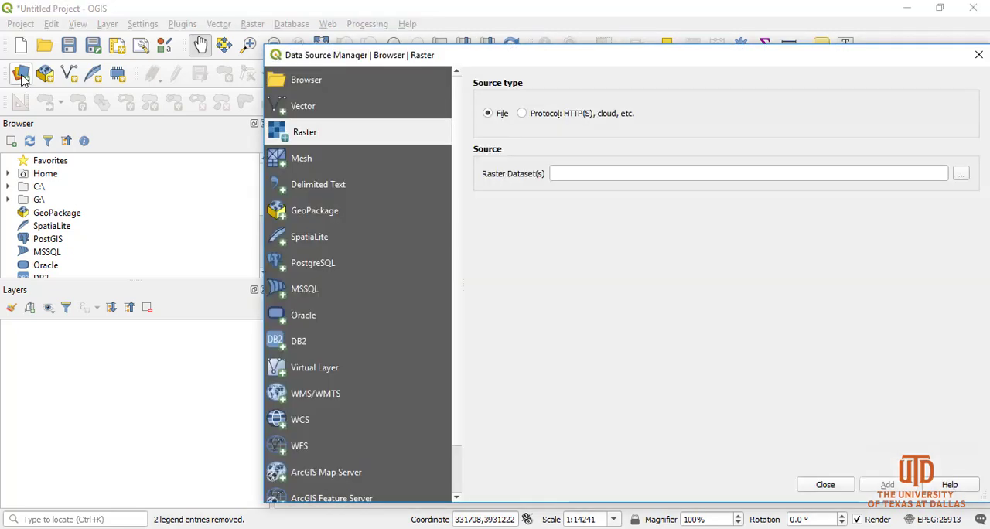
pyautogui.moveTo(345, 55); pyautogui.dragTo(400, 140)
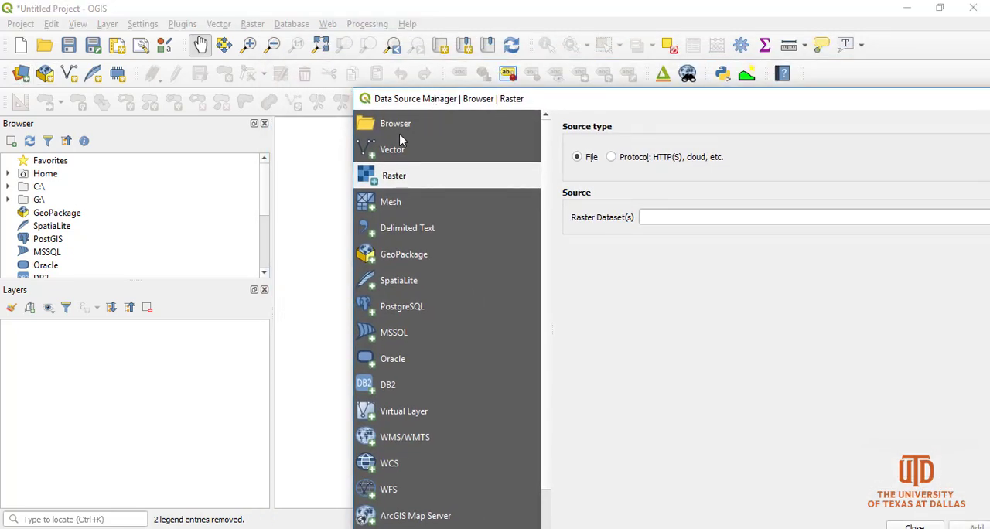
pyautogui.click(401, 127)
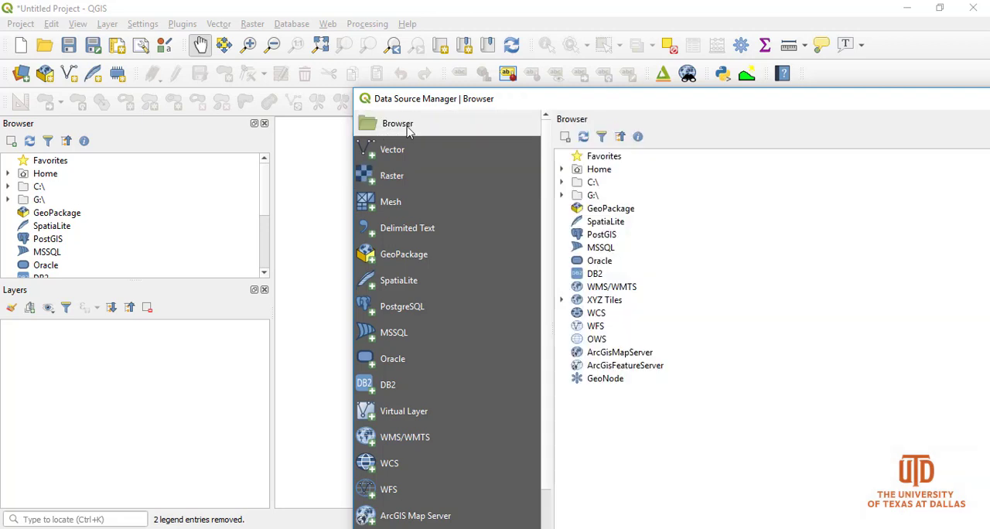
pyautogui.moveTo(263, 186)
pyautogui.mouseDown()
pyautogui.moveTo(265, 251)
pyautogui.moveTo(266, 171)
pyautogui.mouseUp()
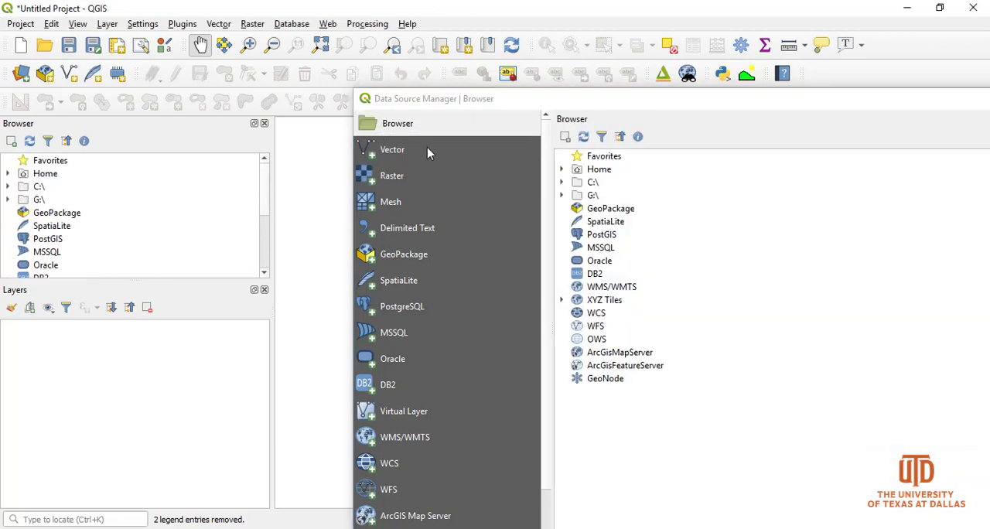
pyautogui.click(393, 151)
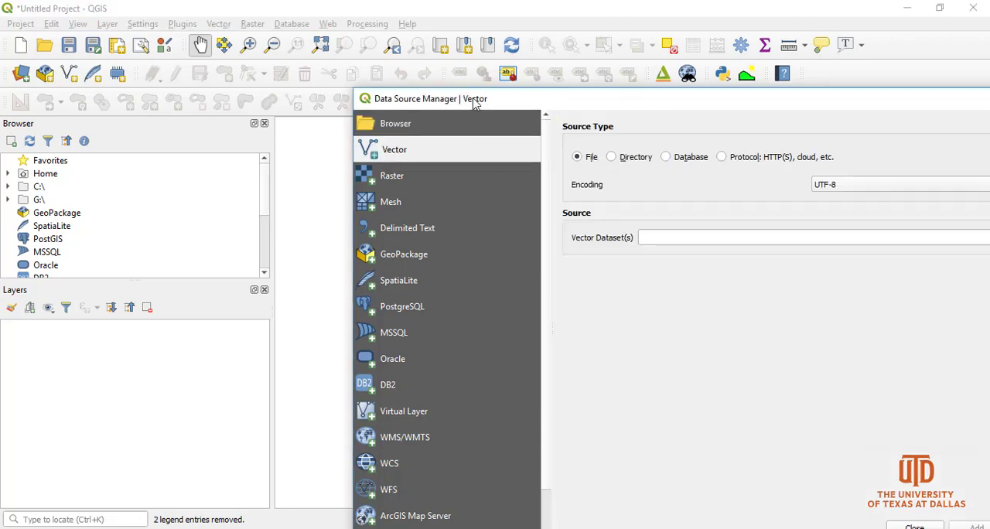
pyautogui.moveTo(475, 103); pyautogui.dragTo(350, 57)
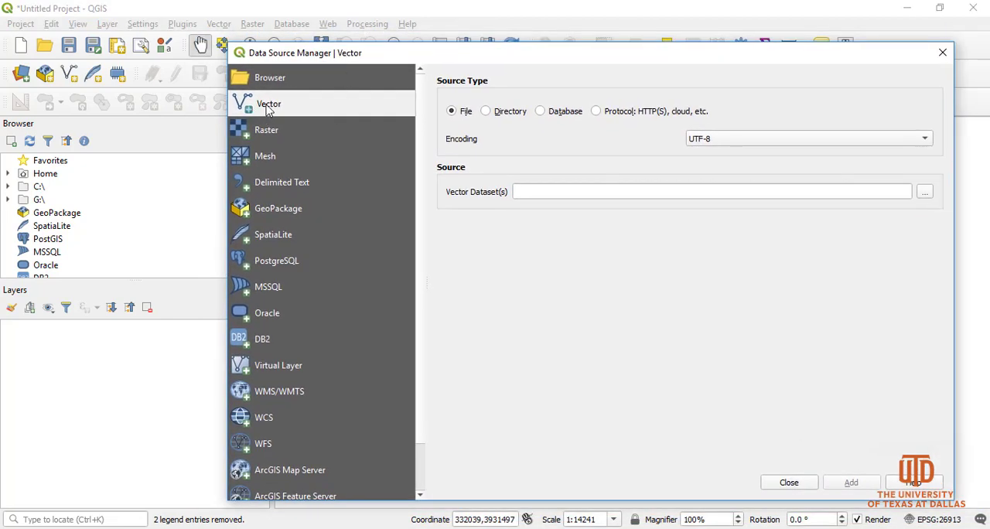
pyautogui.click(264, 134)
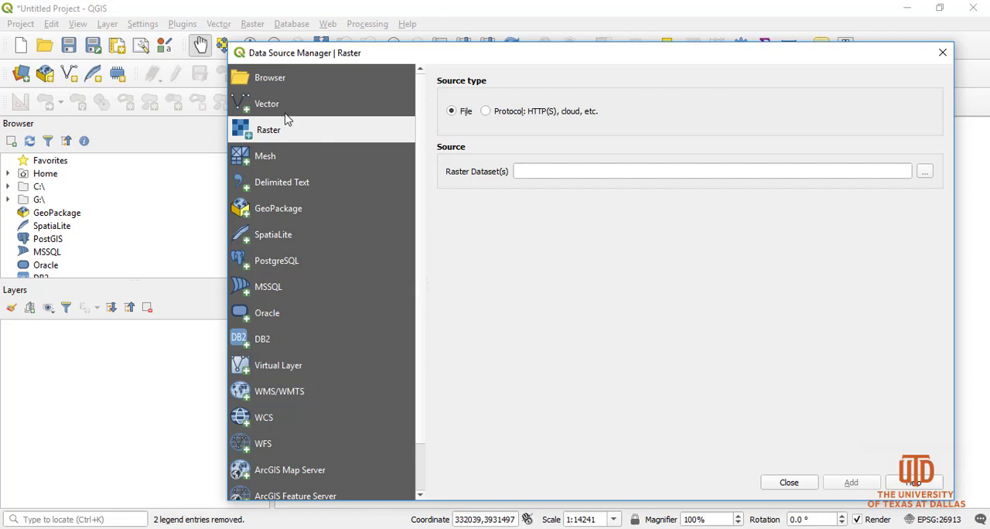
pyautogui.click(242, 107)
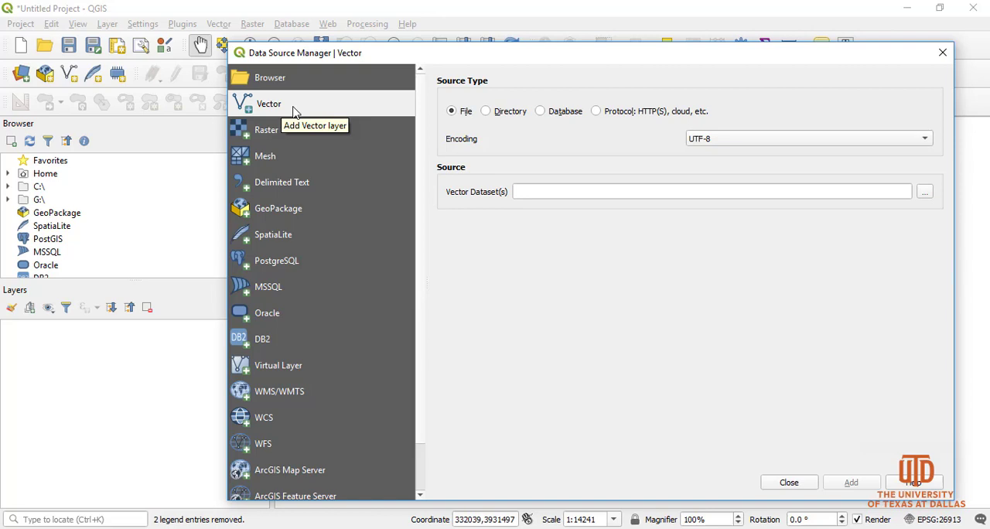
pyautogui.click(261, 136)
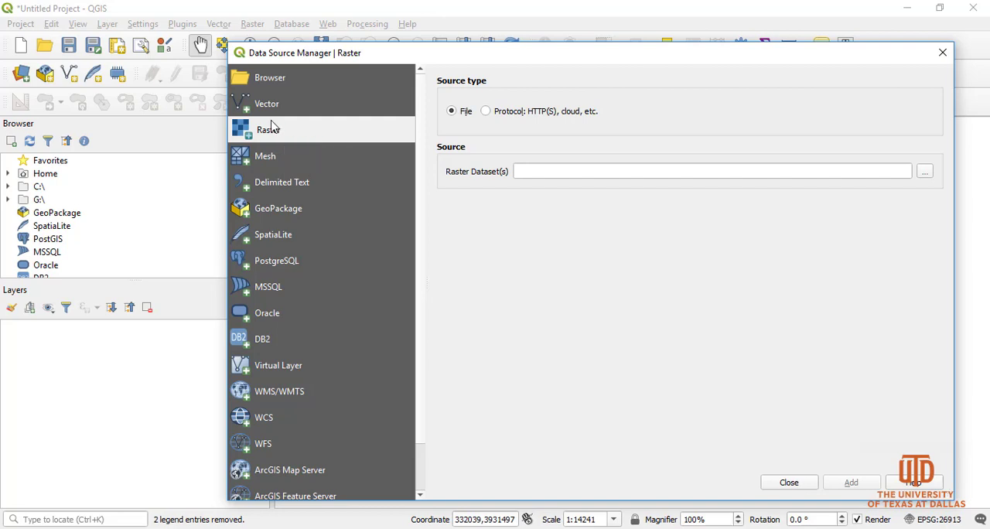
# Add SanYsidro_StudyArea.shp from the SanYsidro Project's Feature data folder as a vector layer and close the Data Source Manager
pyautogui.click(298, 101)
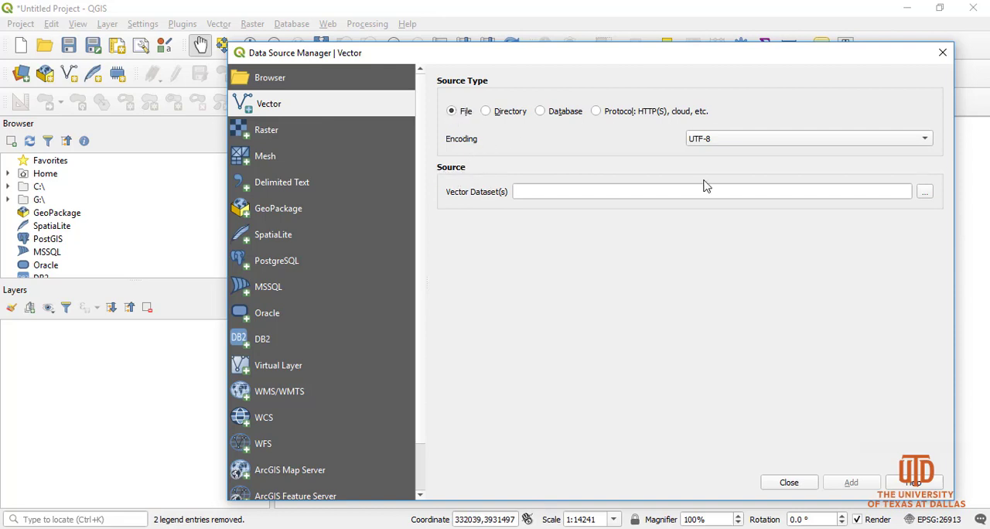
pyautogui.click(925, 193)
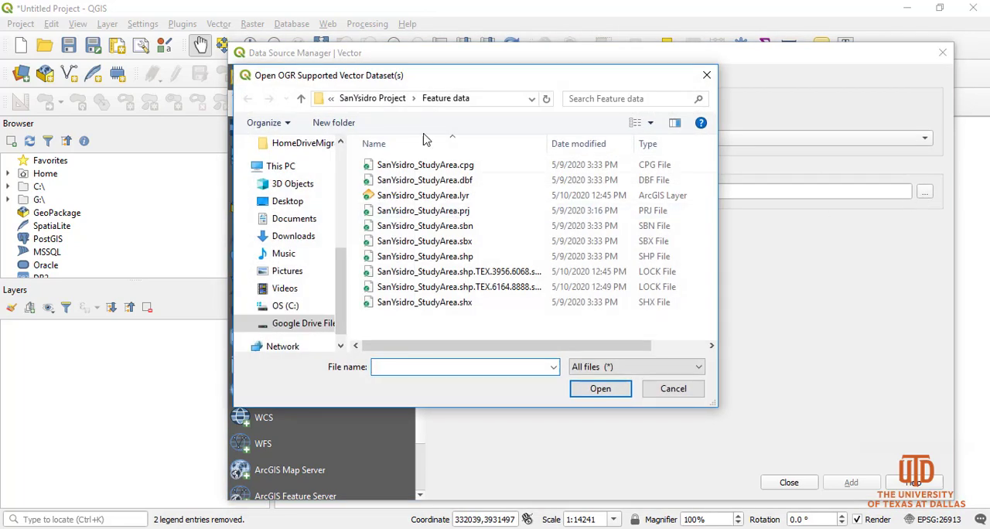
pyautogui.click(372, 101)
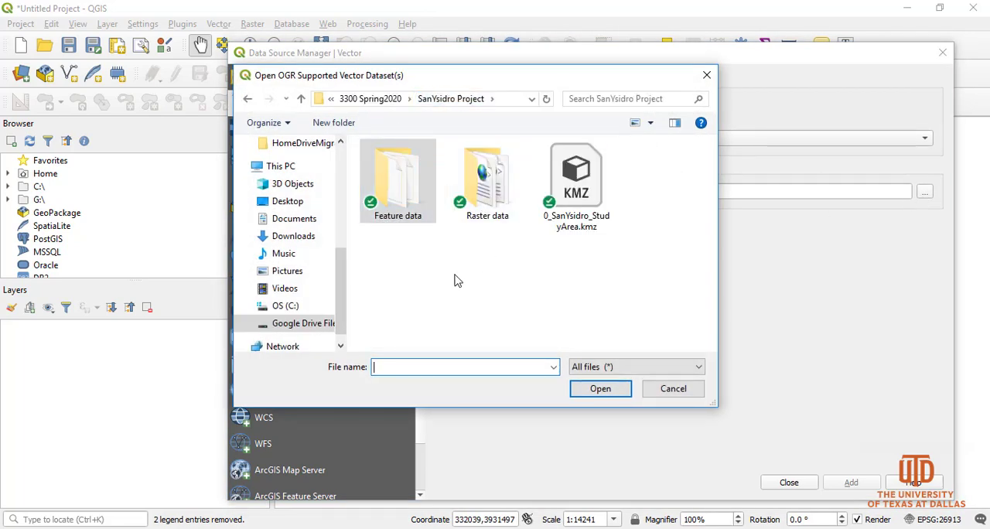
pyautogui.doubleClick(397, 199)
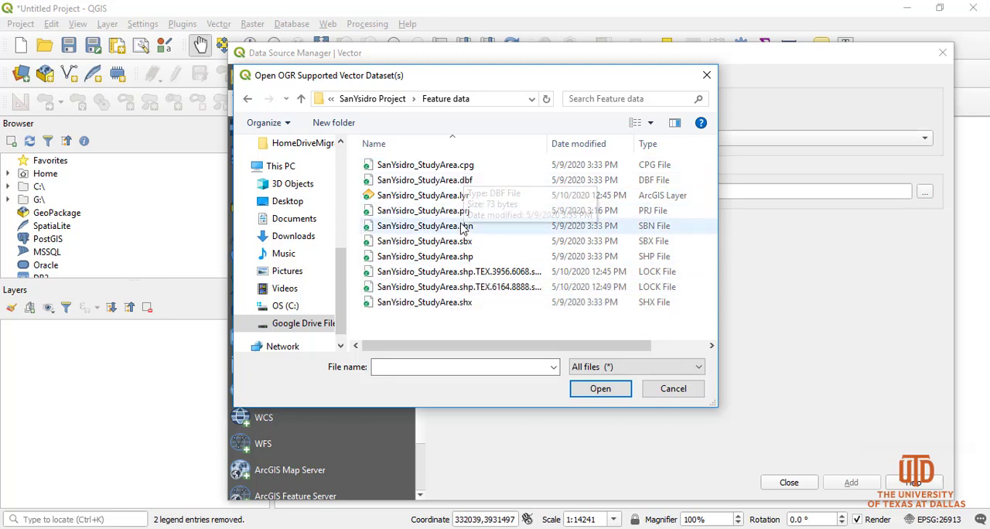
pyautogui.click(466, 258)
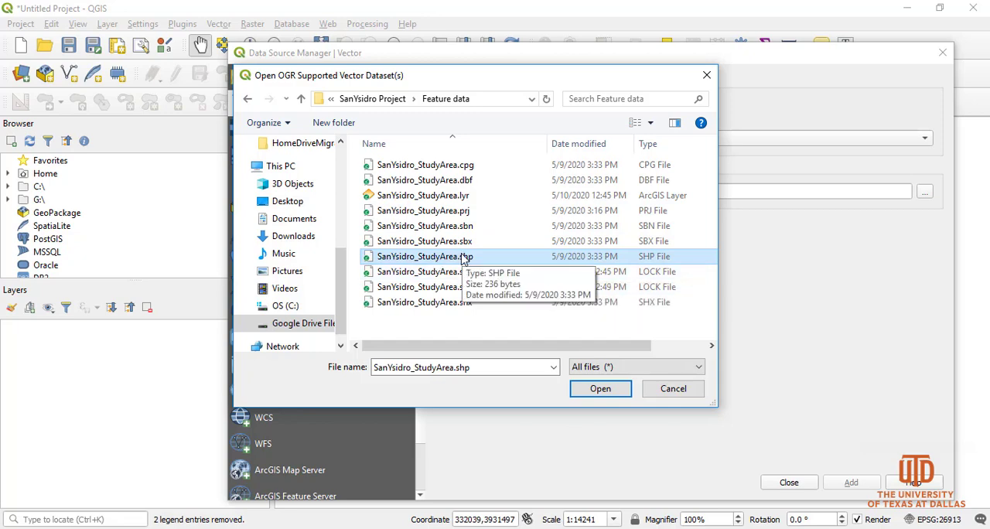
pyautogui.click(602, 390)
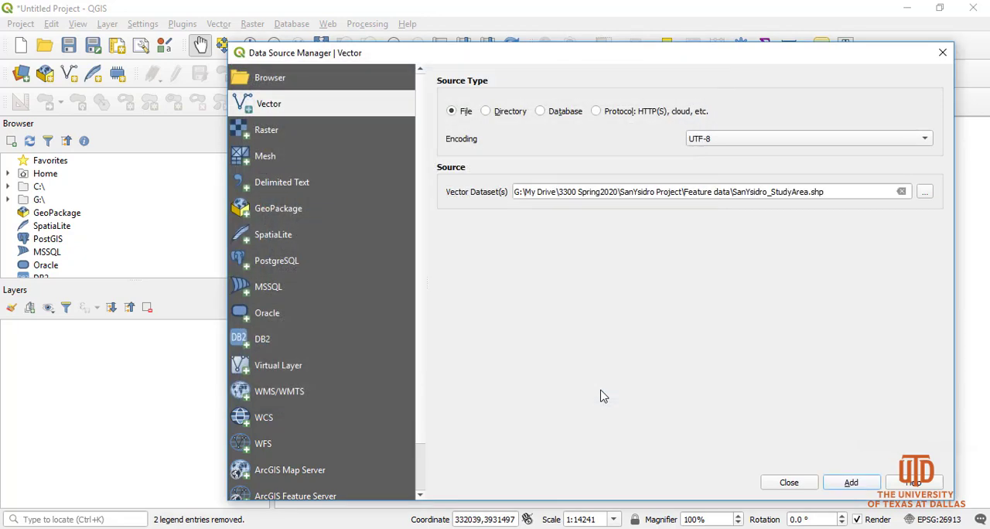
pyautogui.click(850, 485)
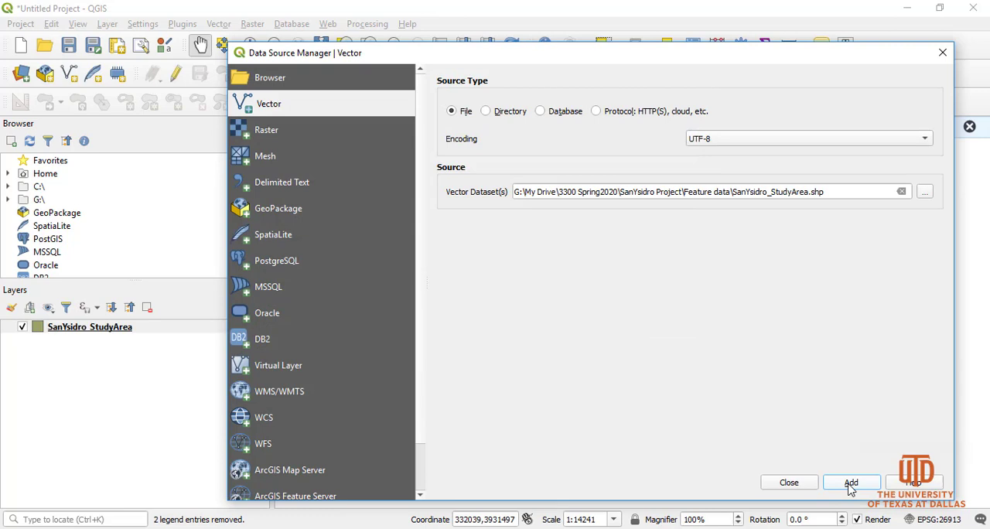
pyautogui.click(789, 484)
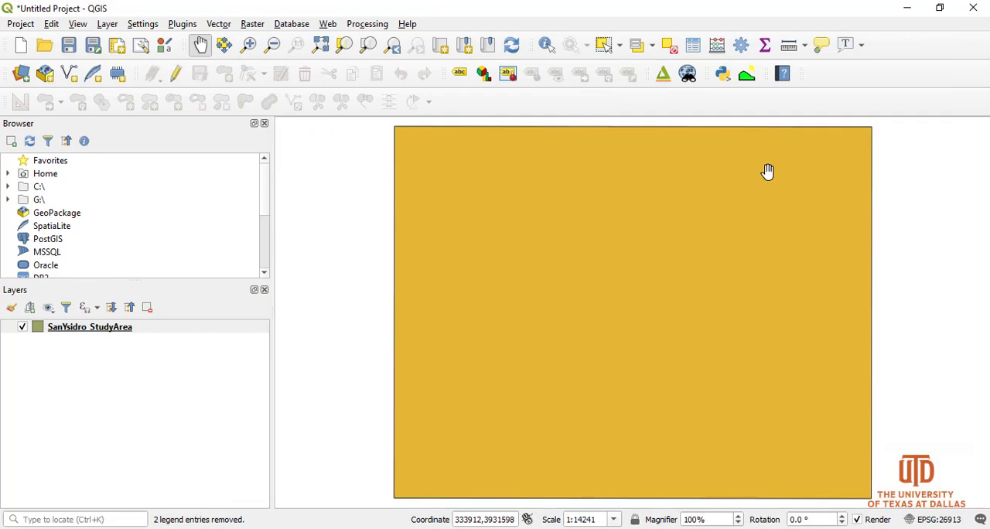
# Add the Google Maps and Google Imagery XYZ tile basemaps to the project
pyautogui.scroll(-2, 503, 373)
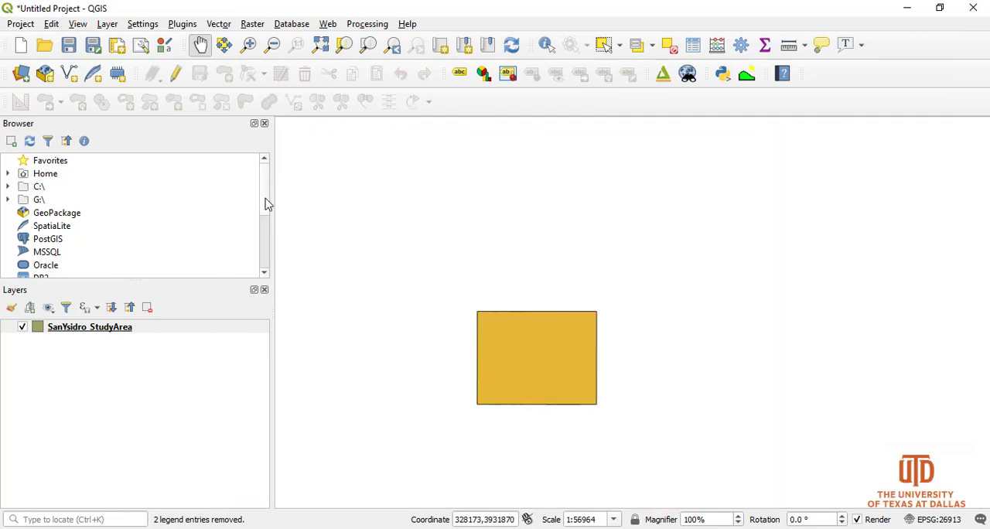
pyautogui.scroll(-3, 266, 229)
pyautogui.scroll(-1, 265, 241)
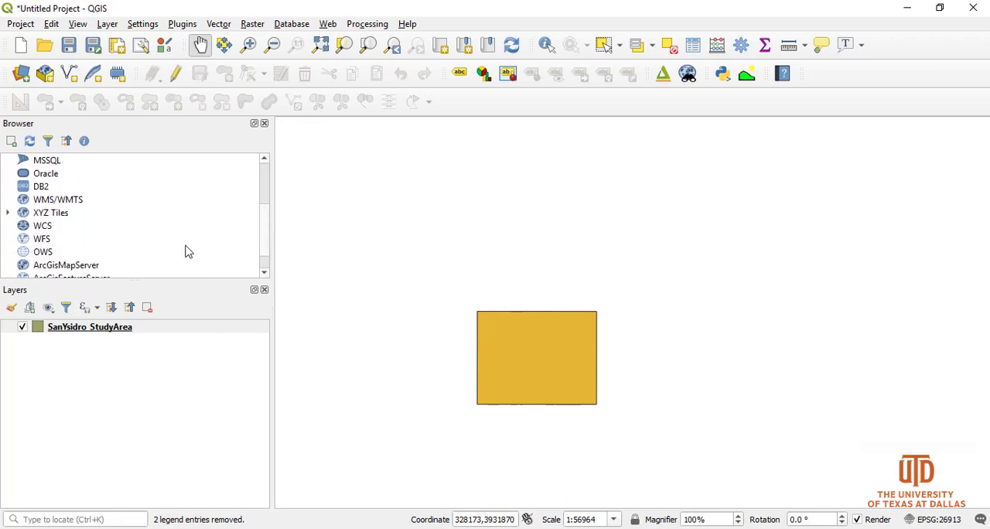
pyautogui.click(8, 213)
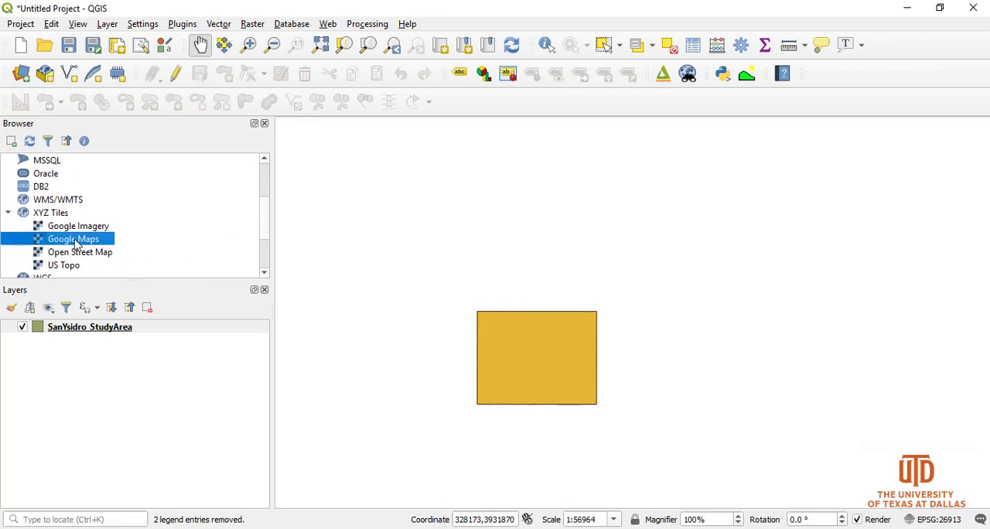
pyautogui.doubleClick(75, 244)
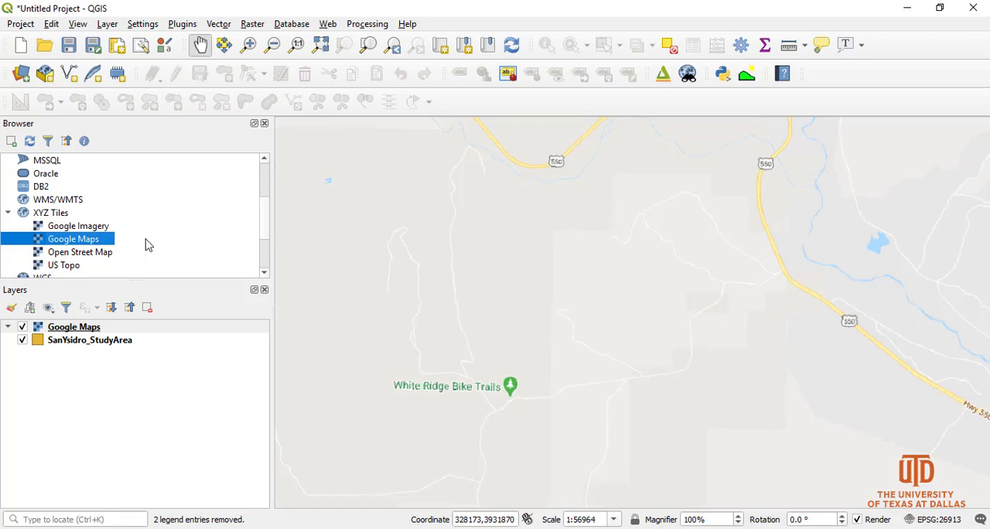
pyautogui.doubleClick(77, 229)
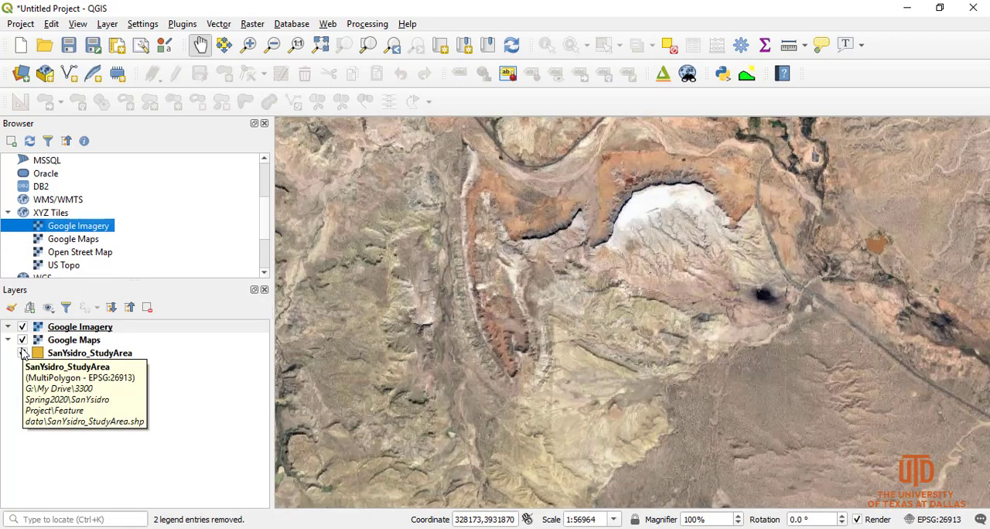
# Move the SanYsidro_StudyArea layer above both Google basemaps and toggle its visibility off and on
pyautogui.click(85, 356)
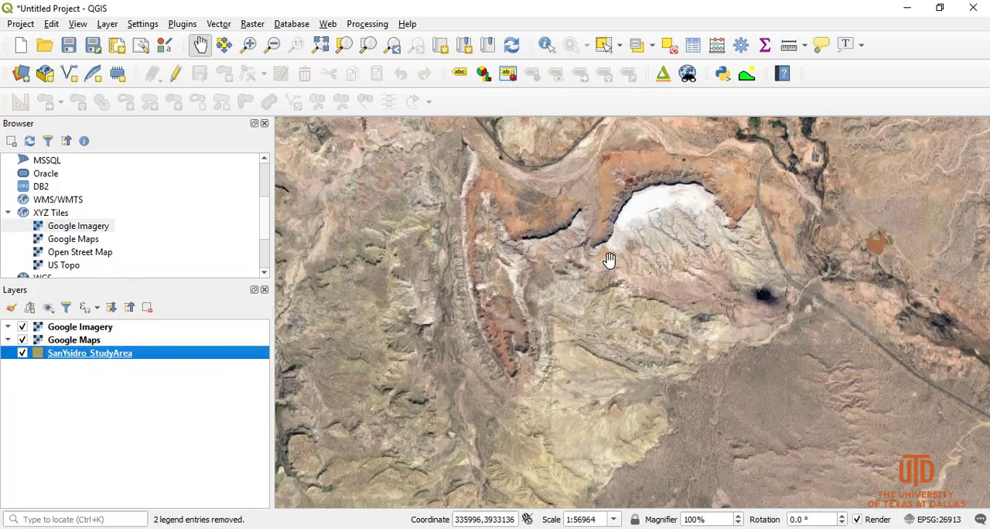
pyautogui.moveTo(99, 357); pyautogui.dragTo(74, 328)
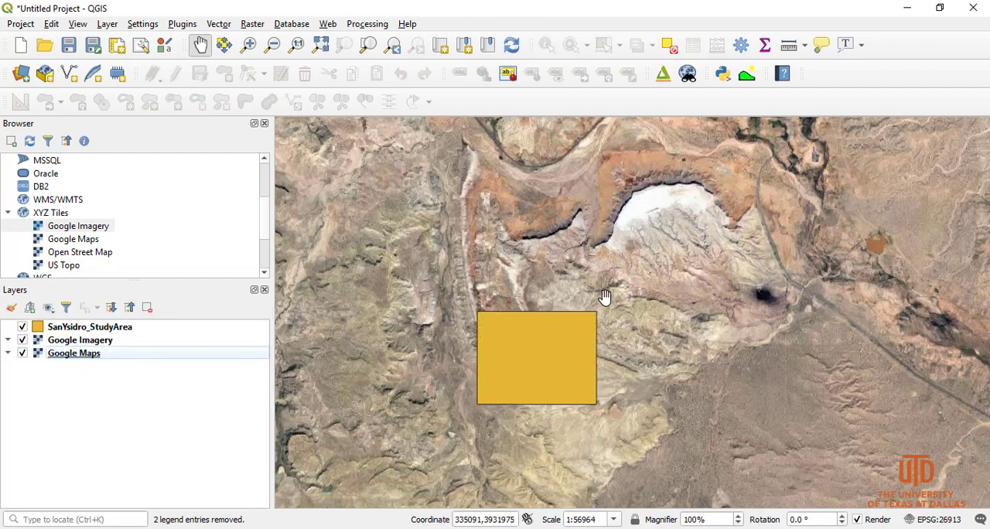
pyautogui.click(23, 327)
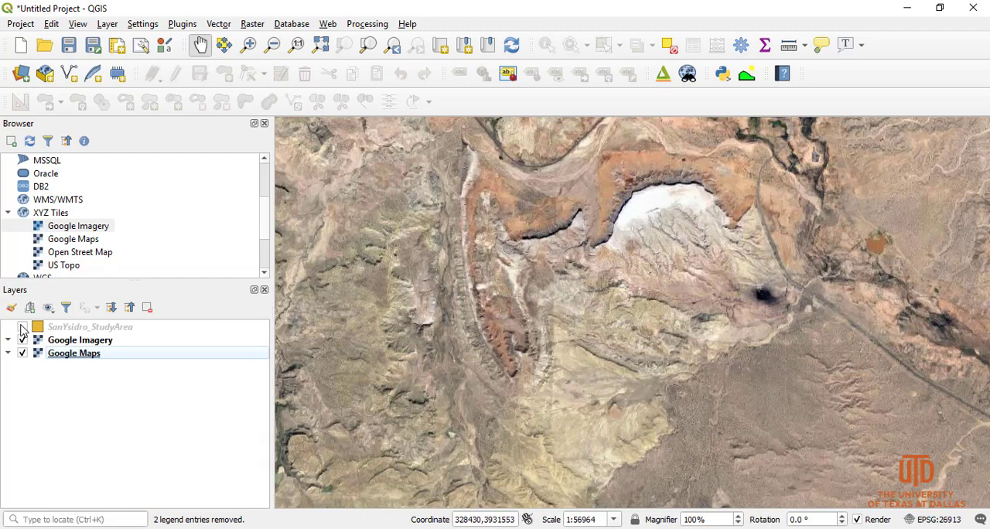
pyautogui.click(22, 328)
# Hide Google Imagery and examine where the study area lies relative to surrounding towns and roads on Google Maps
pyautogui.click(22, 340)
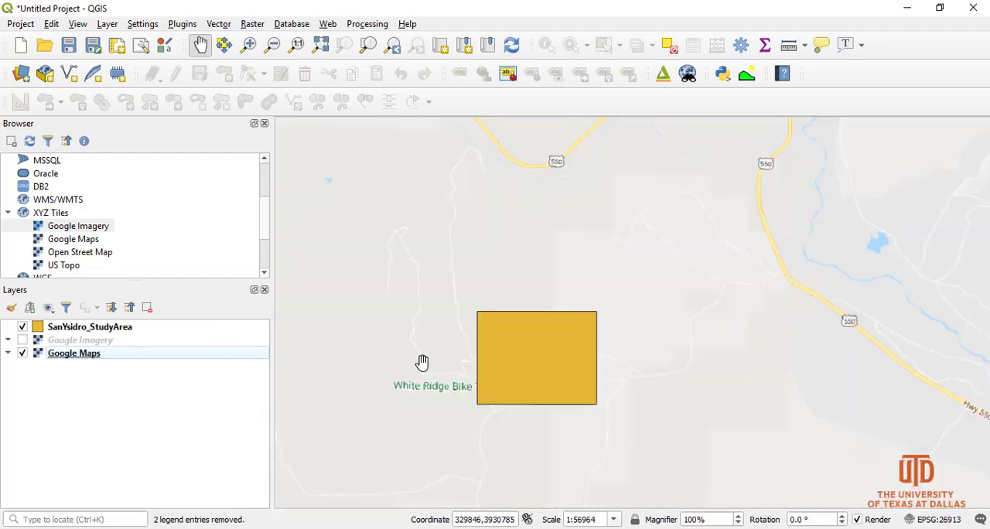
pyautogui.moveTo(497, 422); pyautogui.dragTo(515, 304)
pyautogui.scroll(1, 511, 322)
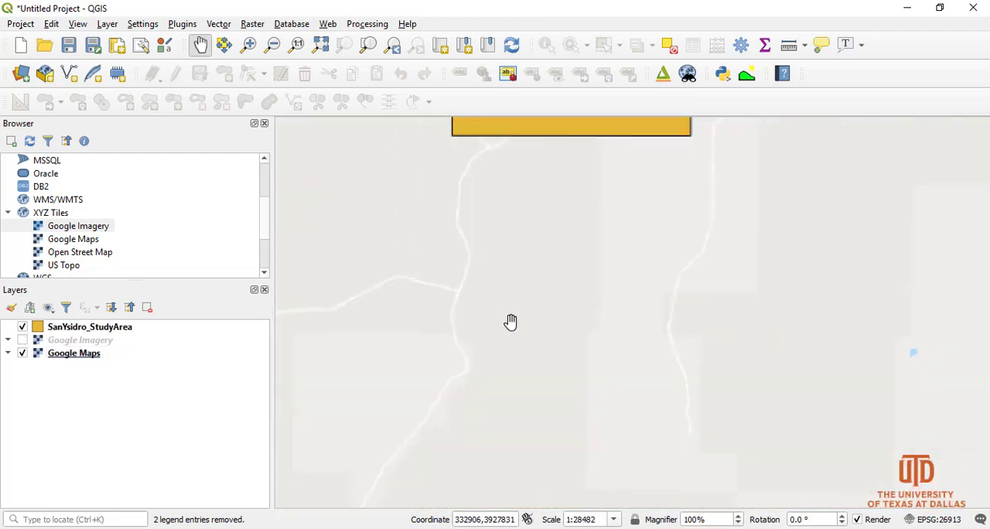
pyautogui.scroll(-3, 510, 321)
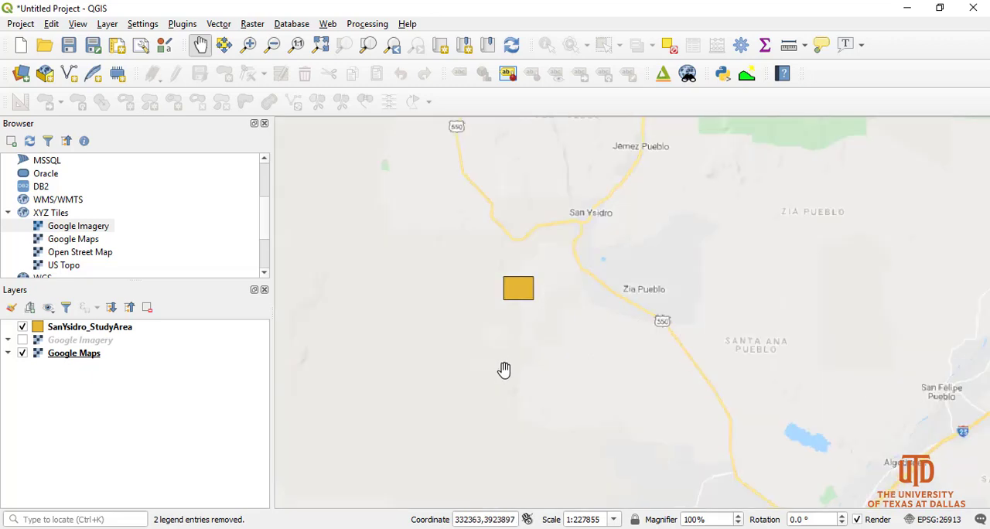
pyautogui.moveTo(505, 370); pyautogui.dragTo(501, 302)
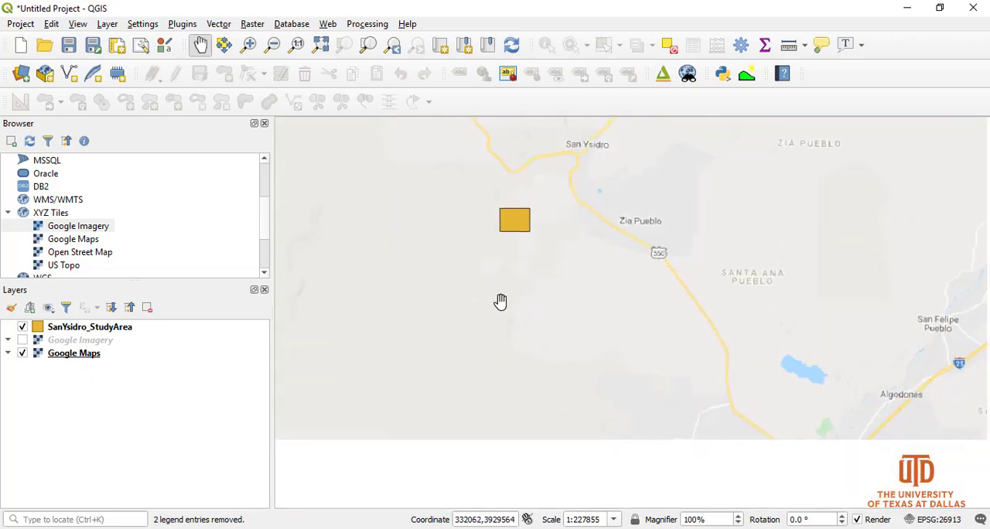
pyautogui.scroll(-2, 499, 309)
pyautogui.moveTo(484, 379); pyautogui.dragTo(506, 339)
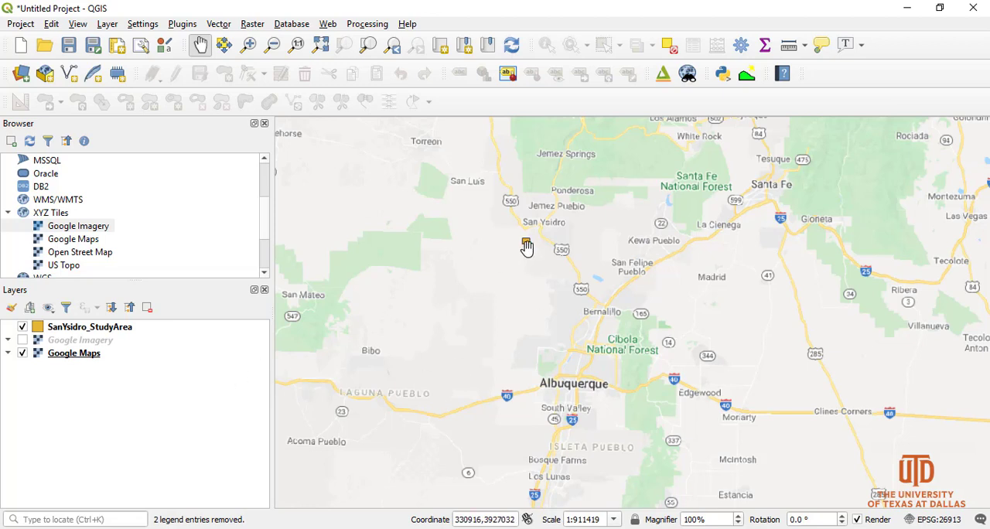
# Return to the study area, hide the Google Maps layer and show Google Imagery beneath the polygon
pyautogui.click(248, 44)
pyautogui.moveTo(517, 238); pyautogui.dragTo(535, 250)
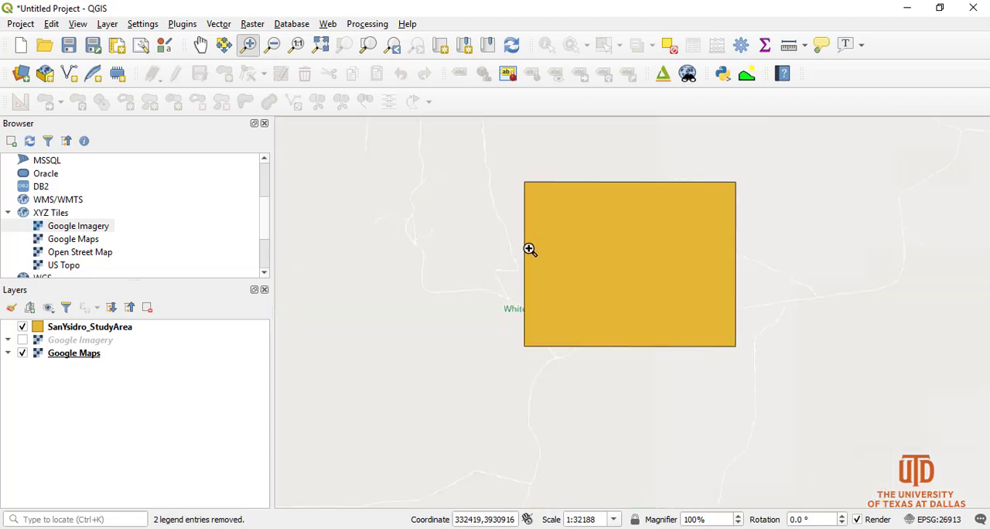
pyautogui.click(24, 353)
pyautogui.click(24, 341)
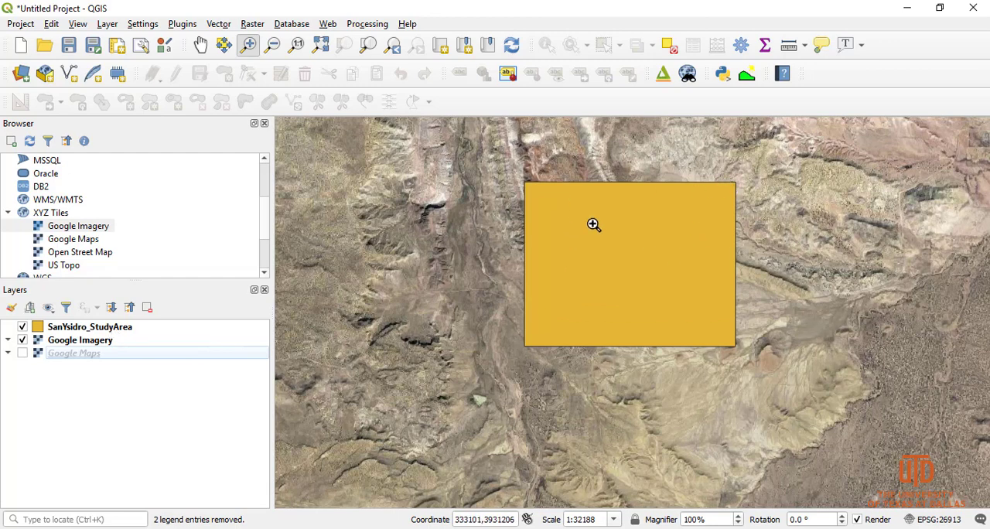
# Set the fill color of the SanYsidro_StudyArea layer's simple fill symbol to Transparent Fill
pyautogui.doubleClick(111, 330)
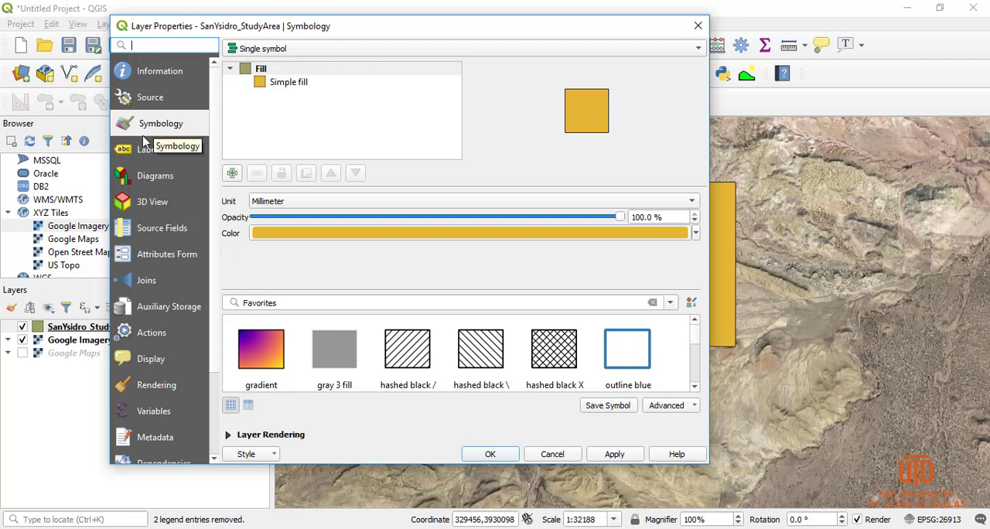
pyautogui.click(284, 85)
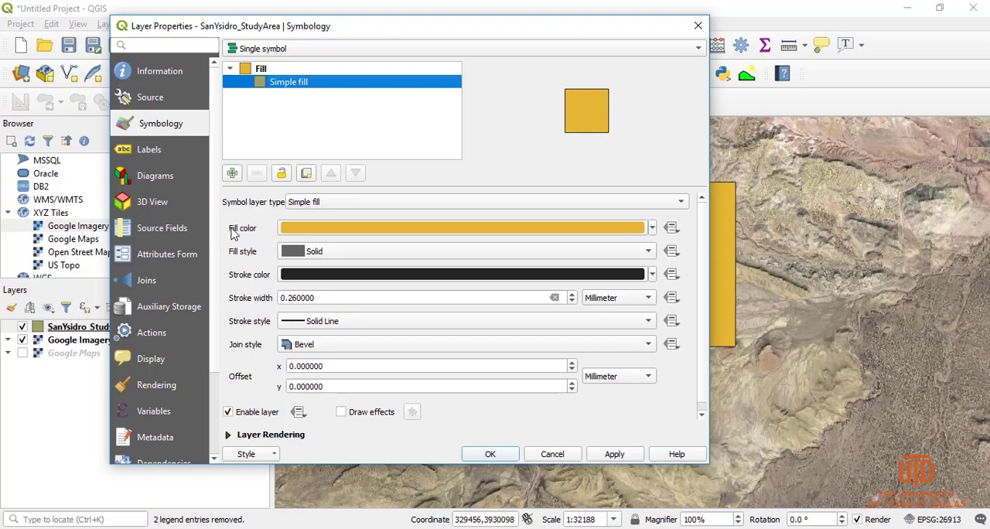
pyautogui.click(652, 229)
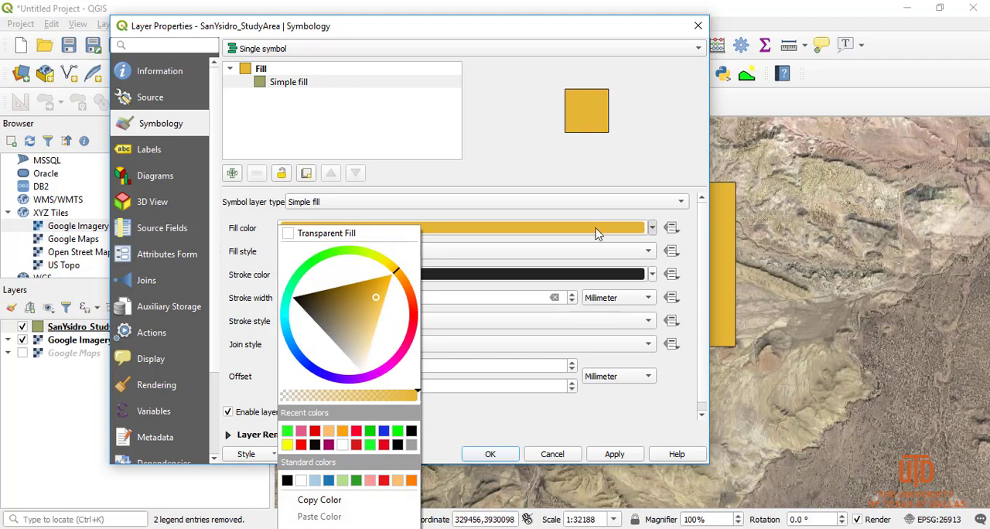
pyautogui.click(288, 234)
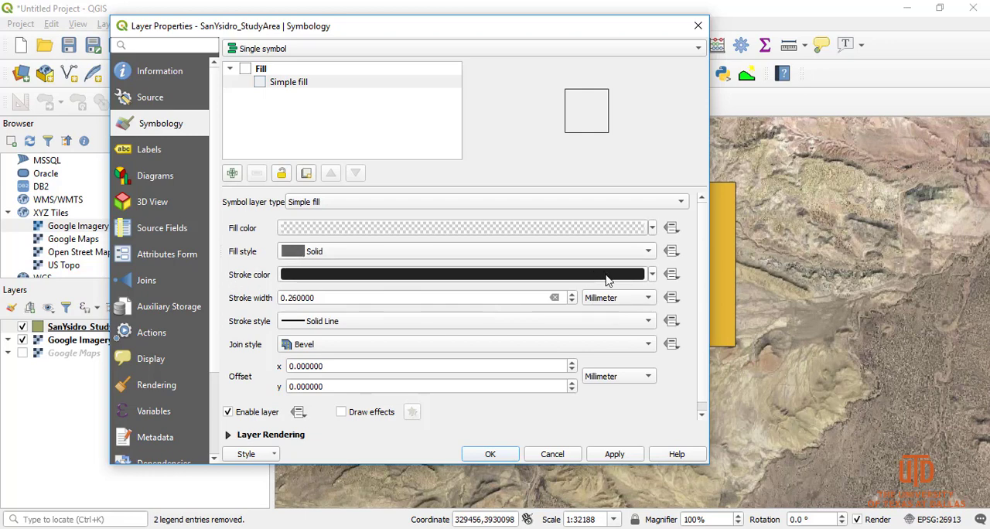
# Give the SanYsidro_StudyArea outline a bright green stroke color and a stroke width of 0.86 millimeters
pyautogui.click(653, 276)
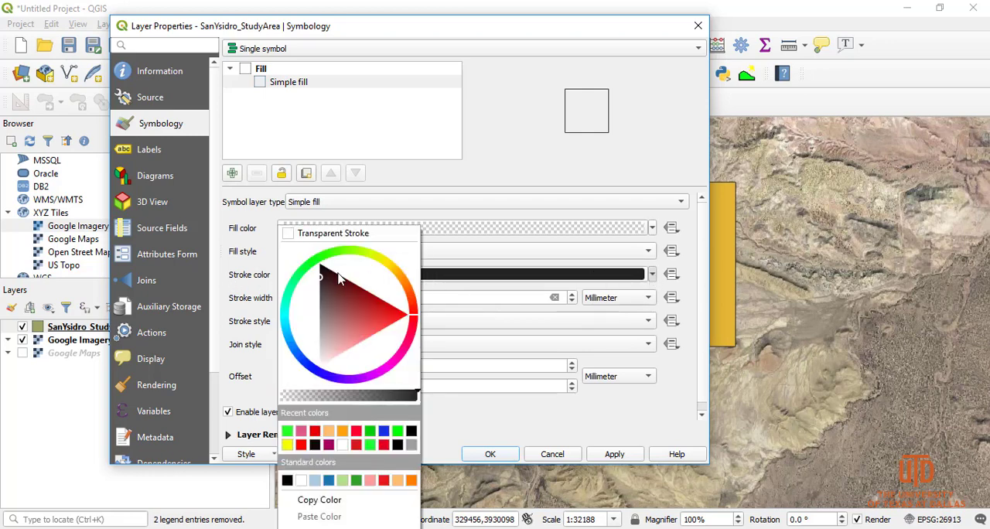
pyautogui.click(287, 432)
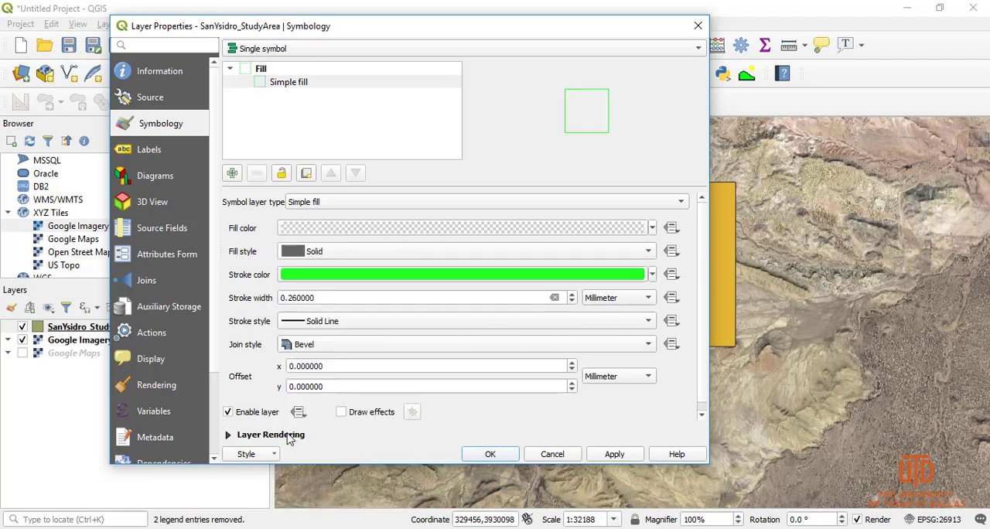
pyautogui.click(573, 295)
pyautogui.click(572, 294)
pyautogui.click(572, 294)
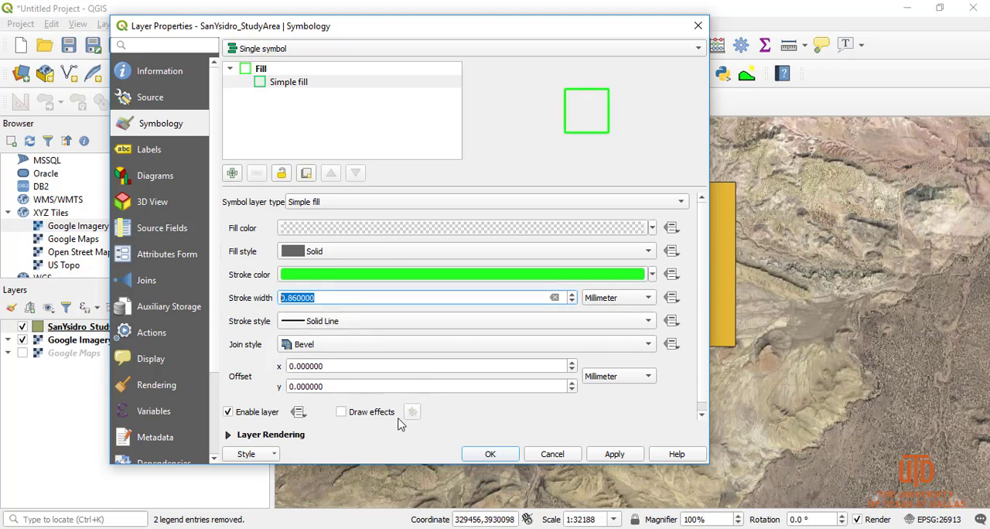
pyautogui.click(607, 457)
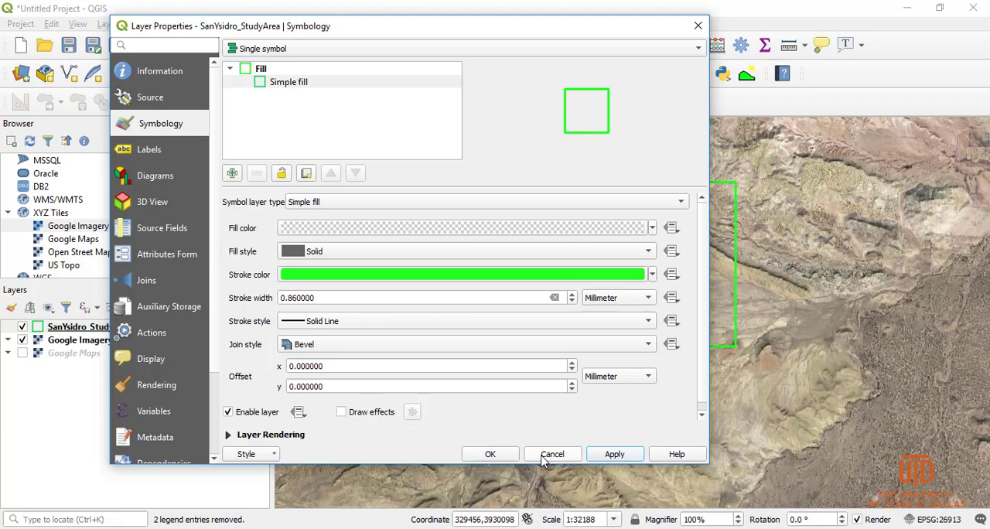
pyautogui.click(497, 455)
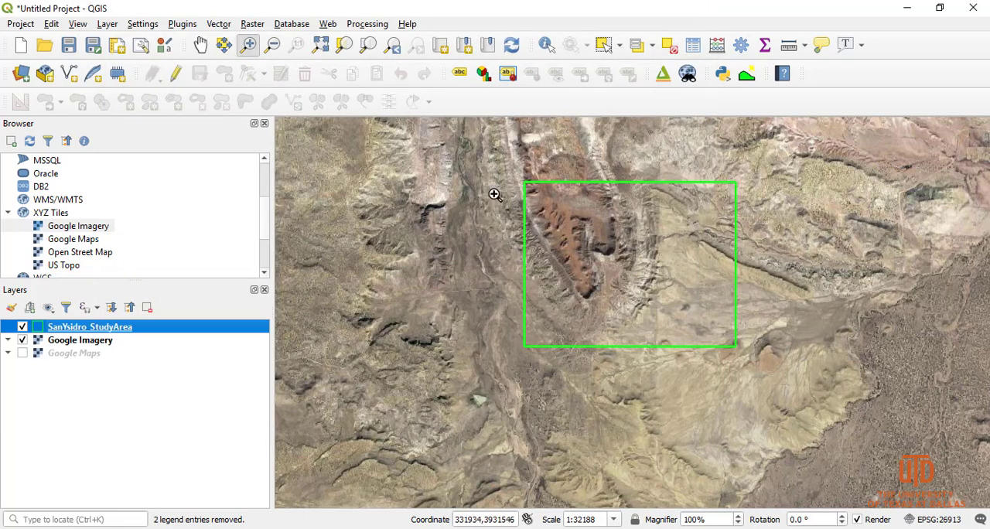
# Start adding a raster data source and browse to the Raster data folder inside SanYsidro Project
pyautogui.moveTo(504, 157); pyautogui.dragTo(777, 374)
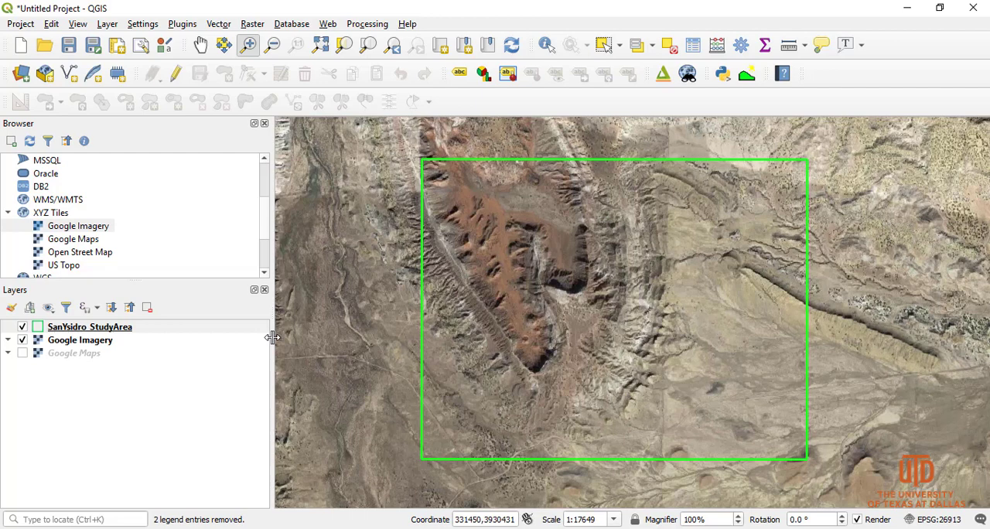
pyautogui.click(20, 73)
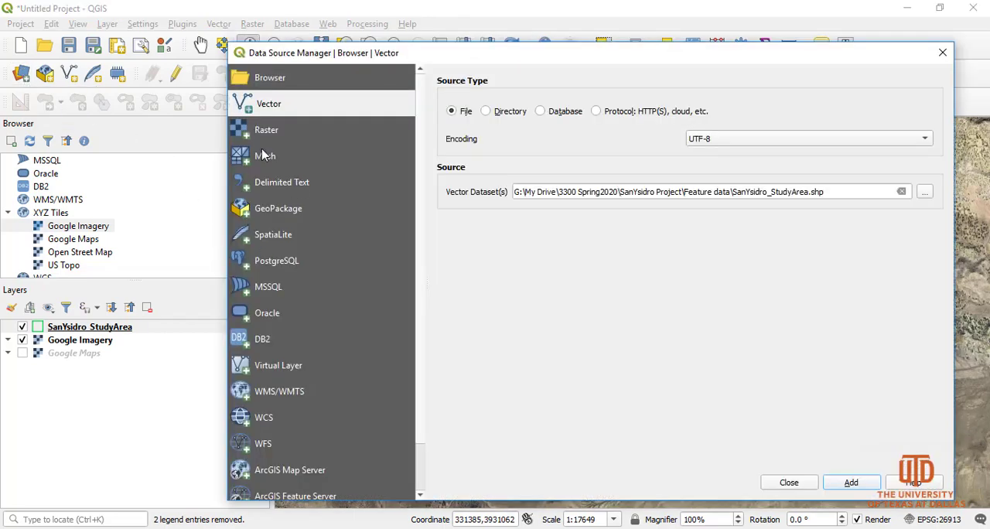
pyautogui.click(271, 133)
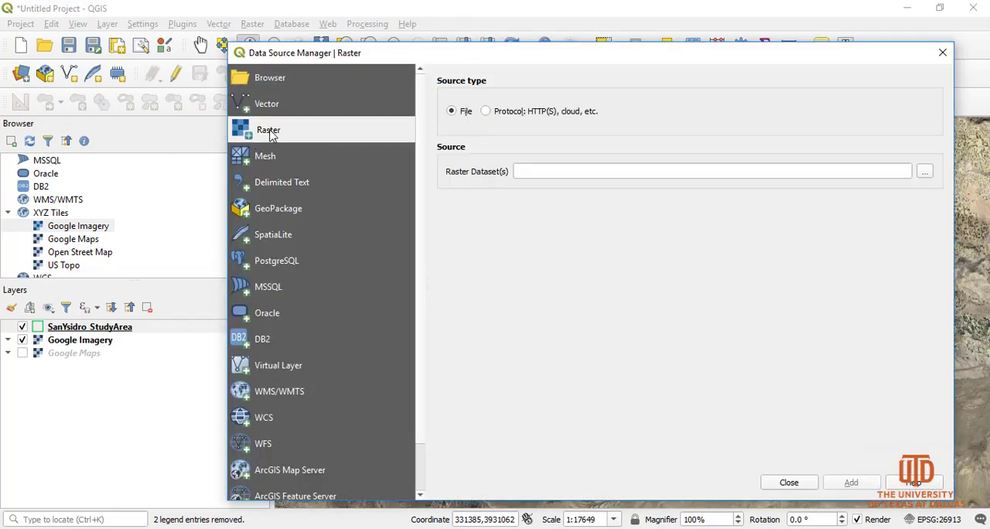
pyautogui.click(925, 171)
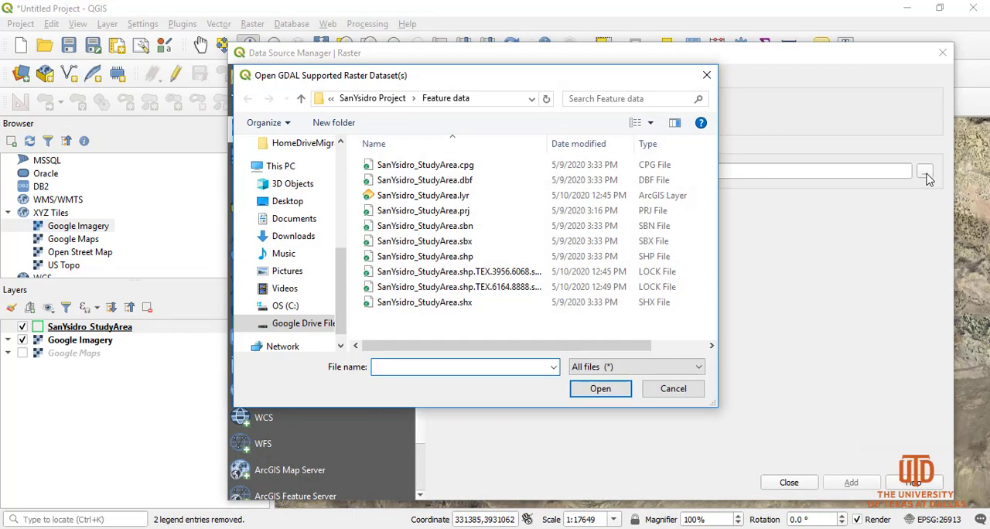
pyautogui.click(385, 99)
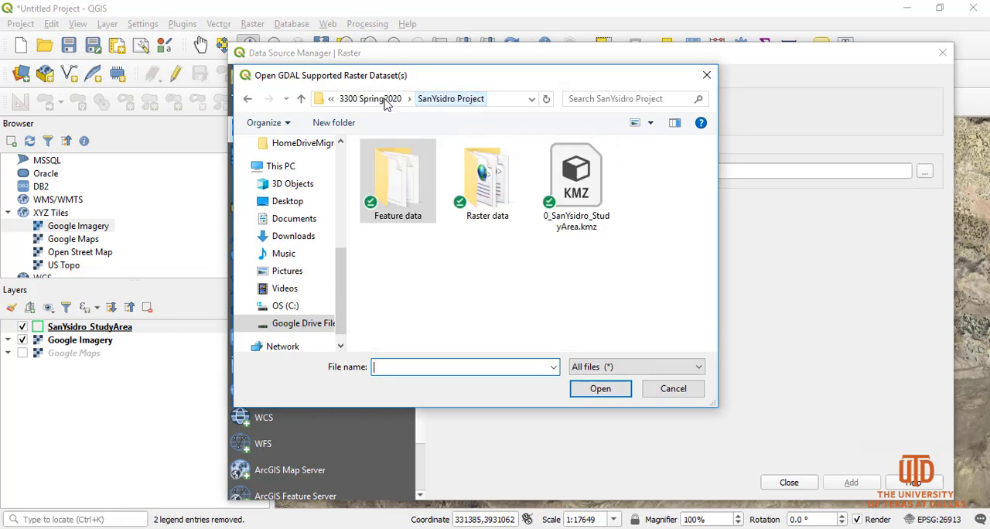
pyautogui.doubleClick(495, 193)
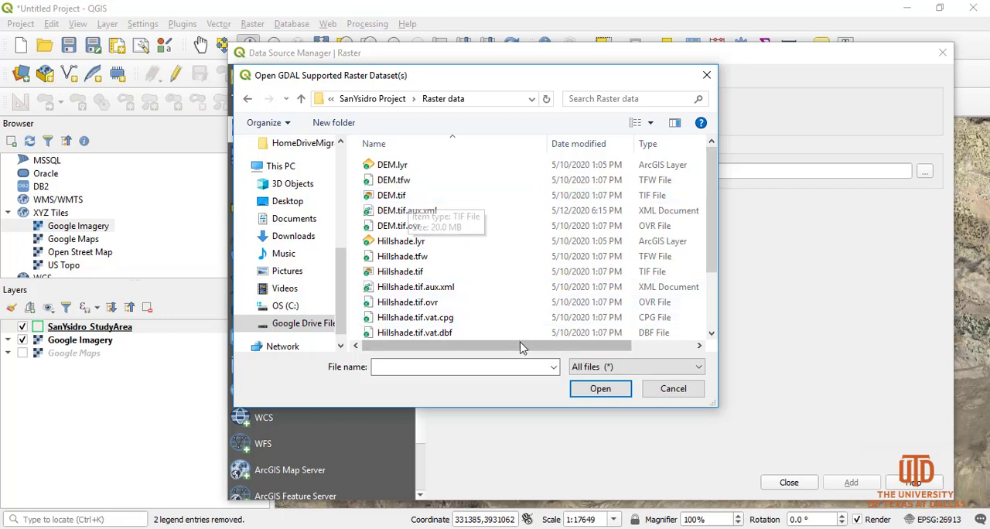
pyautogui.moveTo(531, 348)
pyautogui.mouseDown()
pyautogui.moveTo(594, 347)
pyautogui.moveTo(517, 347)
pyautogui.mouseUp()
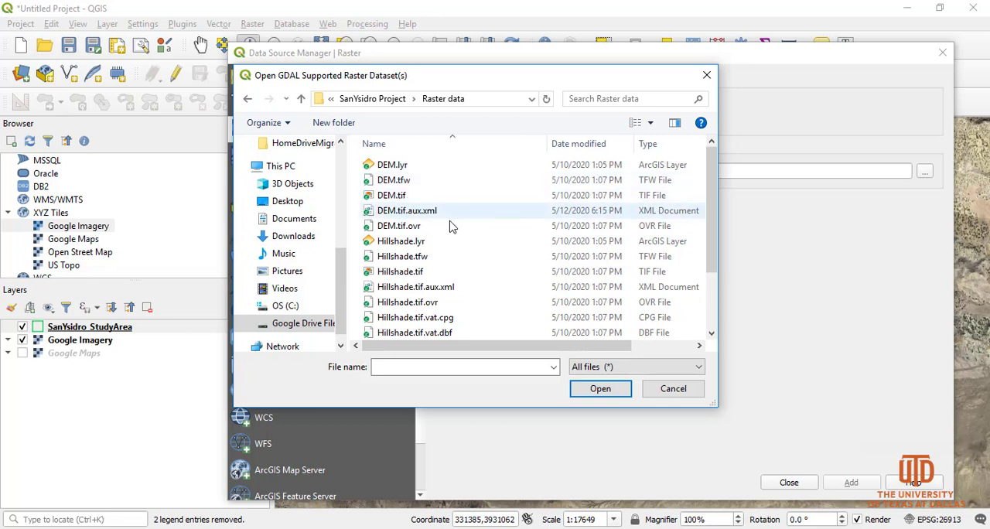
pyautogui.moveTo(718, 230); pyautogui.dragTo(898, 230)
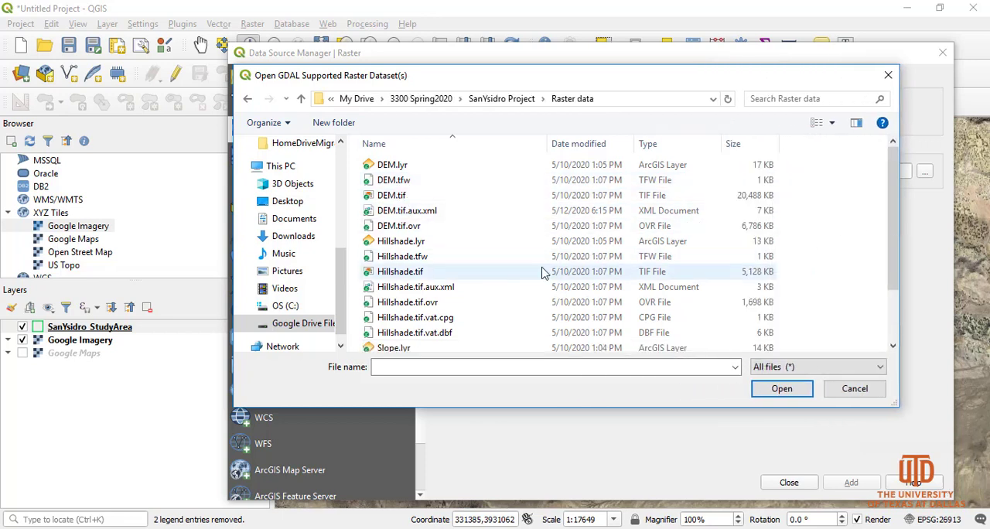
# Sort the raster files by size and add DEM.tif, Slope.tif and Hillshade.tif to the map as layers
pyautogui.click(395, 196)
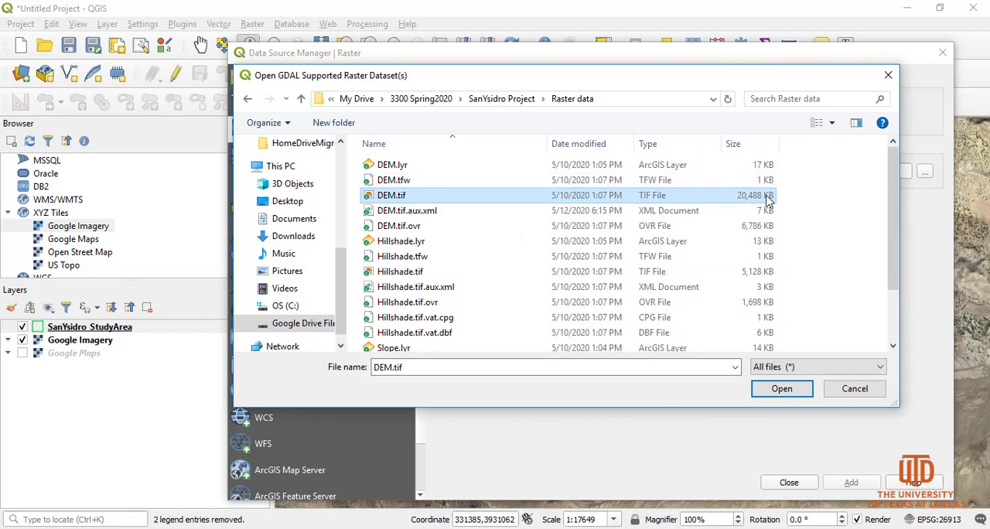
pyautogui.click(747, 147)
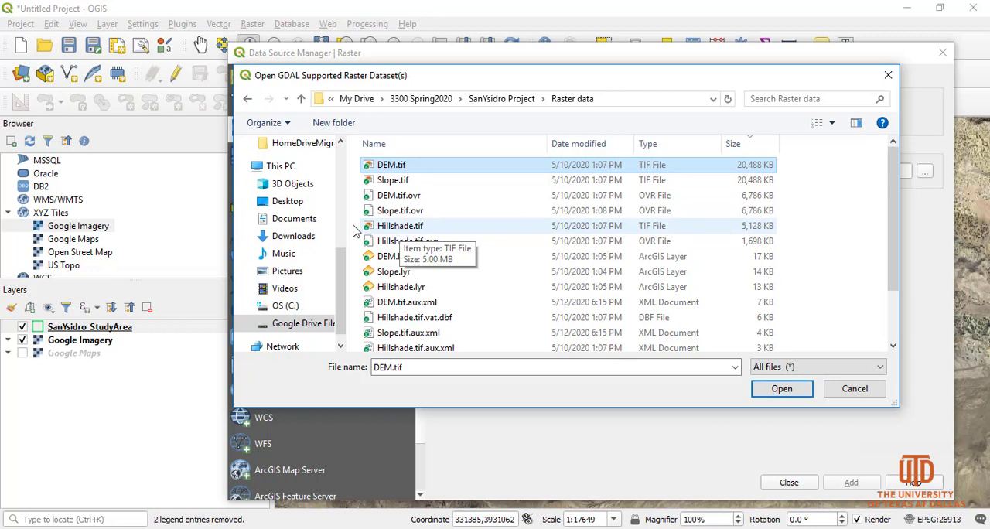
pyautogui.click(398, 166)
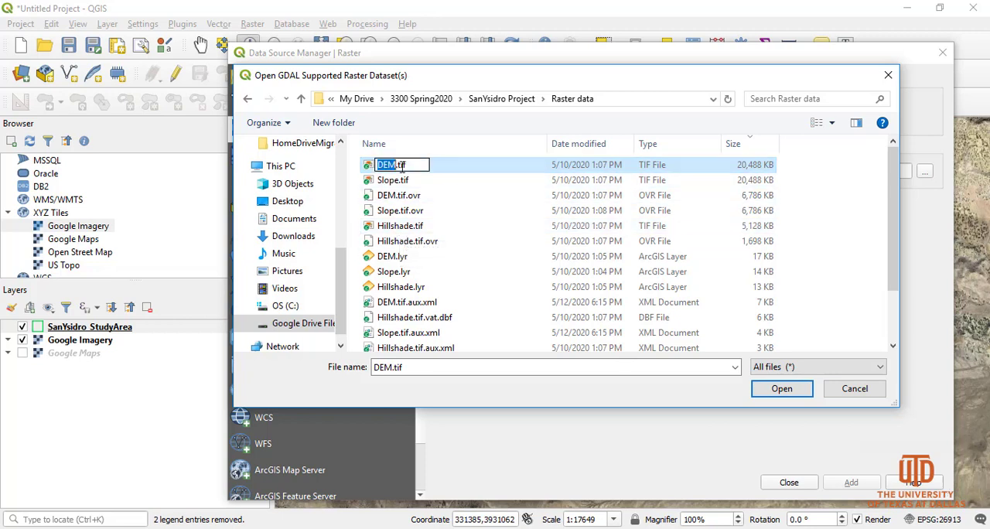
pyautogui.click(451, 170)
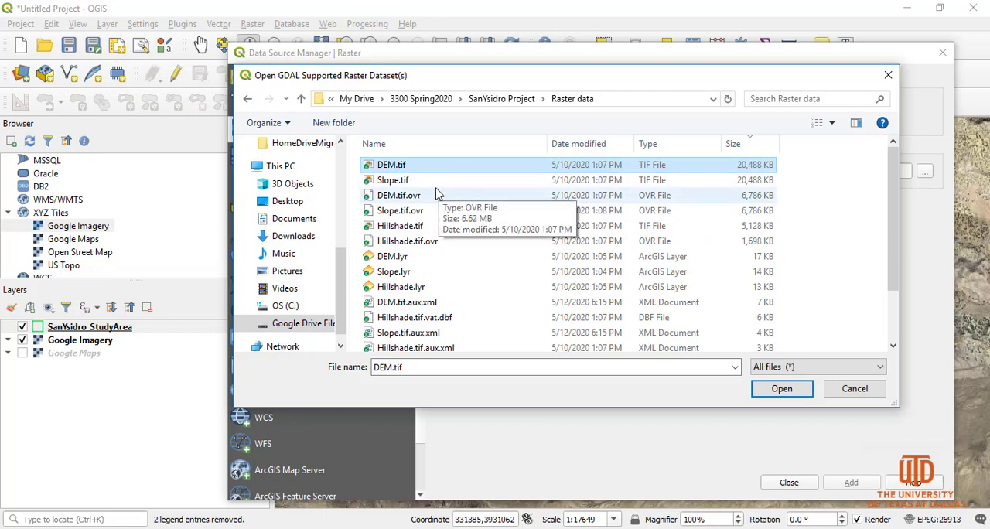
pyautogui.keyDown('ctrl'); pyautogui.click(449, 181); pyautogui.keyUp('ctrl')
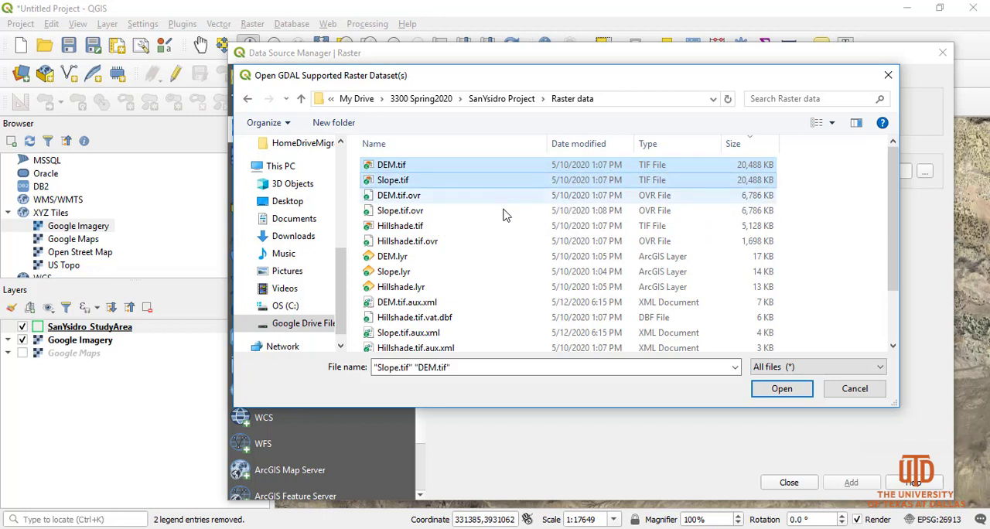
pyautogui.keyDown('ctrl'); pyautogui.click(445, 233); pyautogui.keyUp('ctrl')
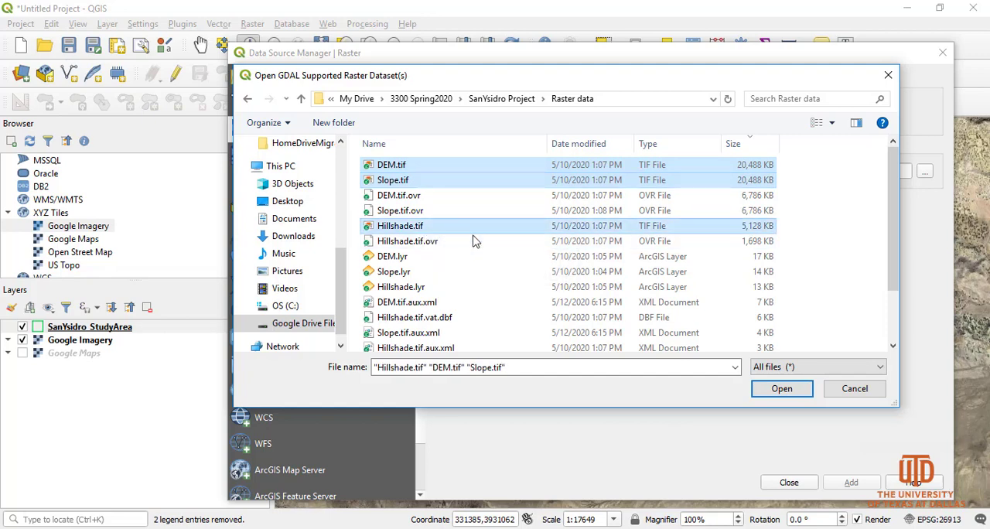
pyautogui.click(779, 391)
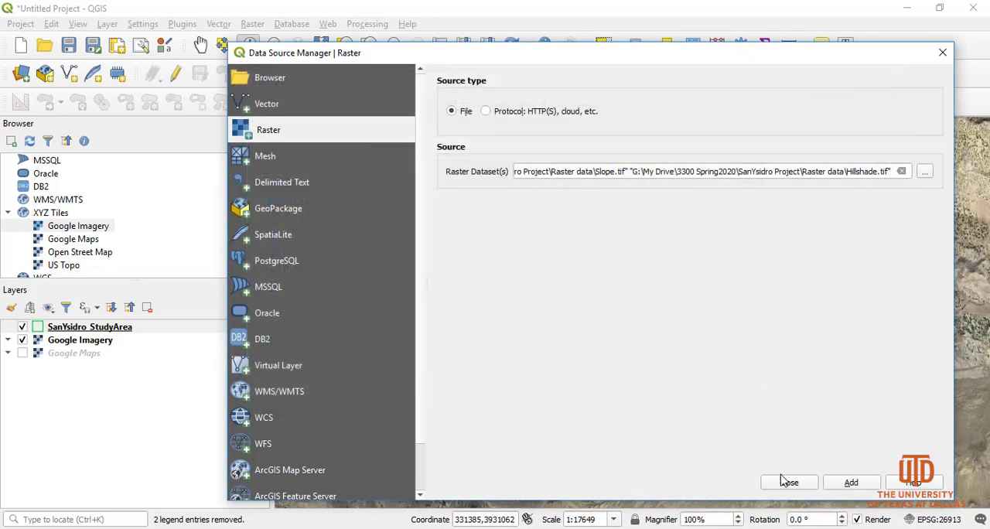
pyautogui.click(851, 484)
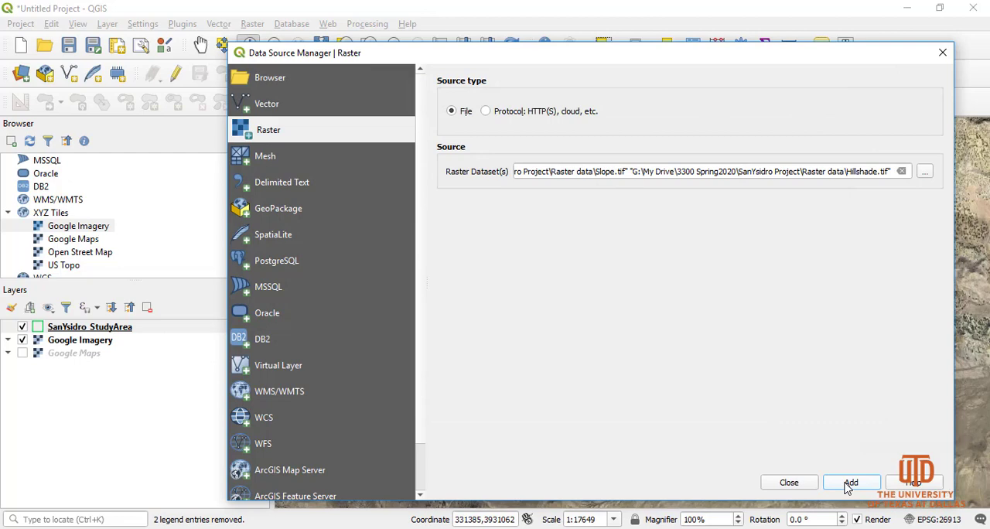
pyautogui.click(795, 484)
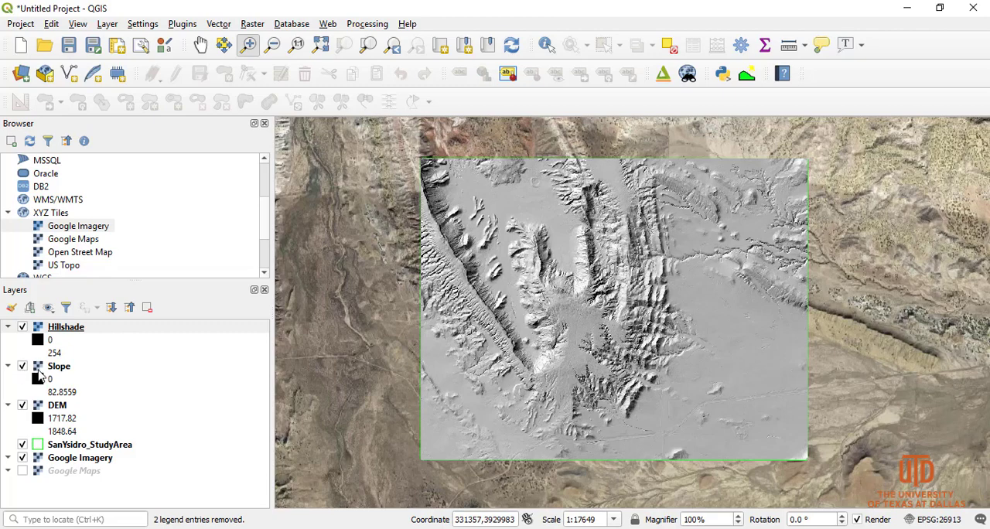
# Hide the Hillshade and Slope layers, and toggle the DEM layer's visibility off and on
pyautogui.click(22, 327)
pyautogui.click(23, 366)
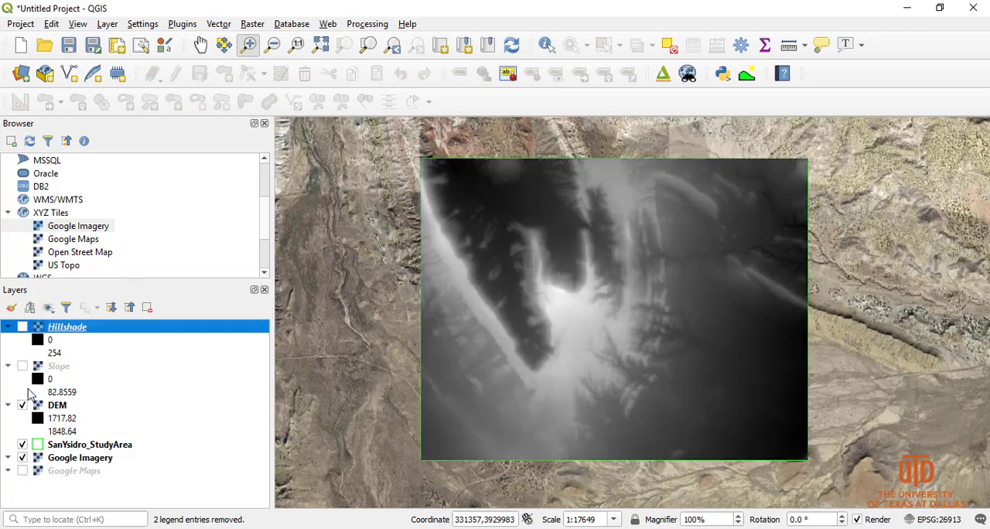
pyautogui.click(22, 405)
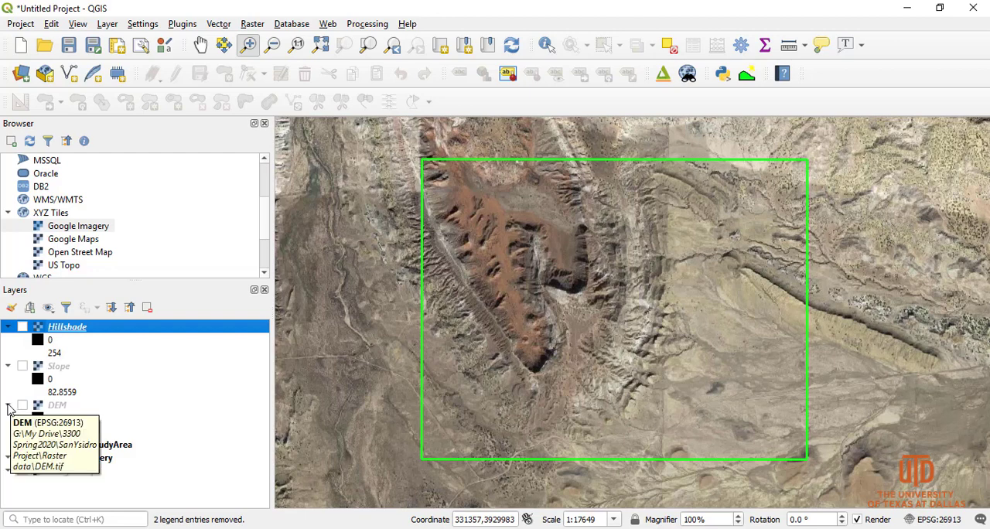
pyautogui.click(23, 406)
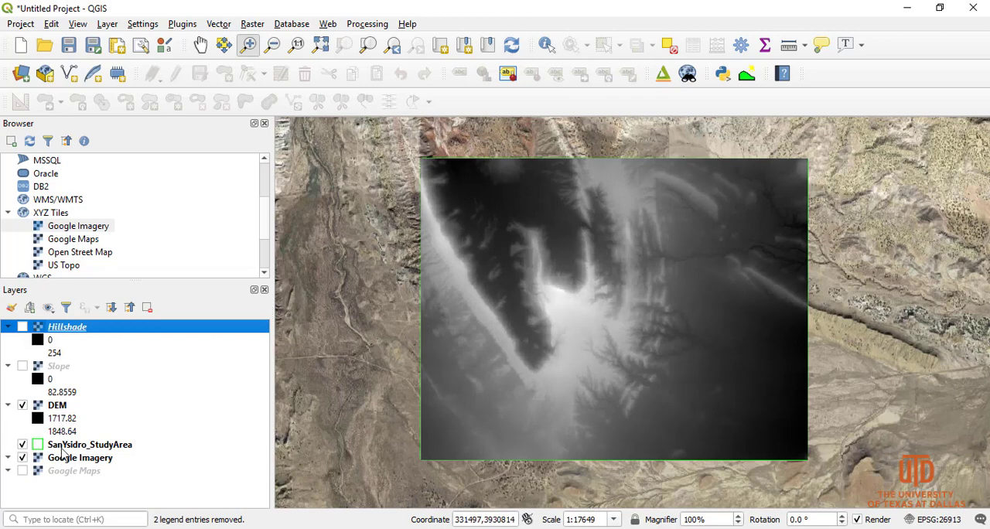
# Set the render type in the DEM layer's symbology to Paletted/Unique values
pyautogui.doubleClick(58, 407)
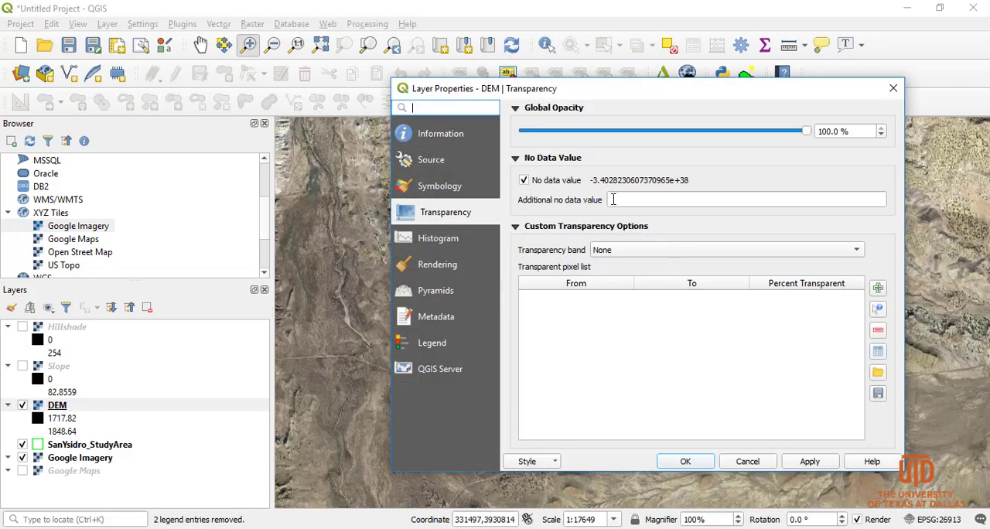
pyautogui.click(445, 189)
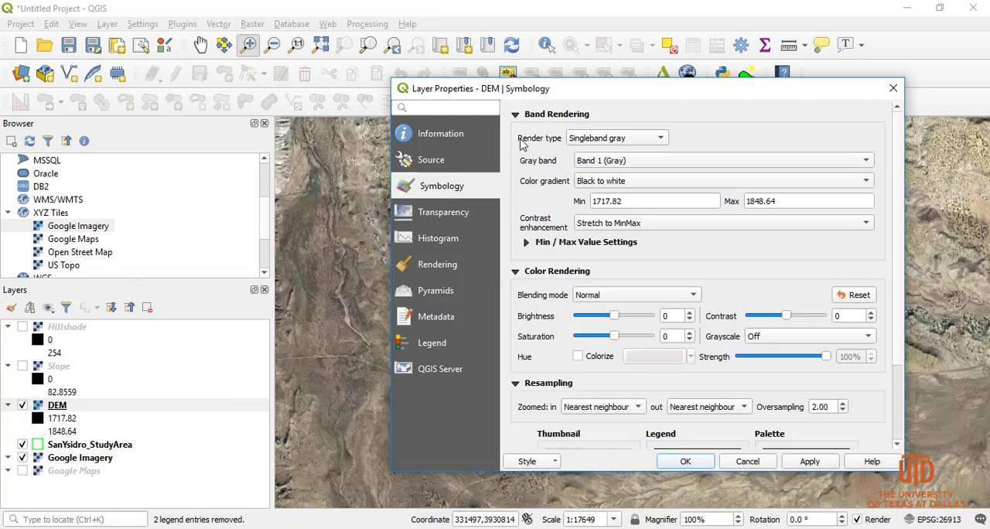
pyautogui.click(620, 139)
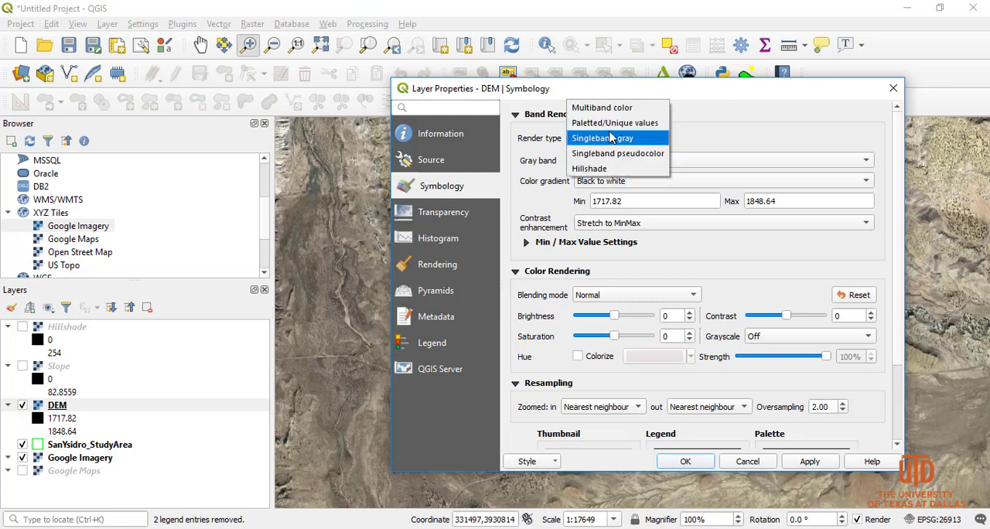
pyautogui.click(611, 124)
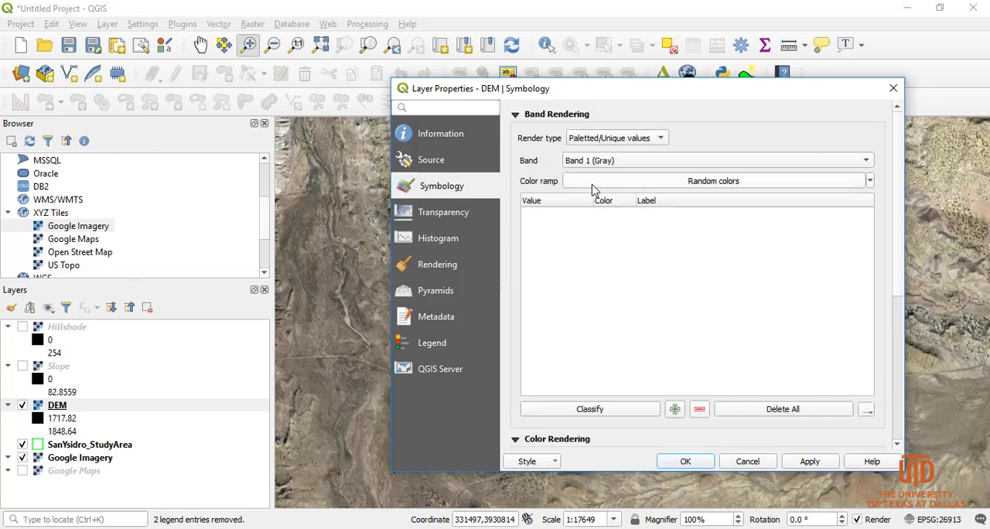
# Choose the RdBu color ramp for the DEM, classify its values and apply the symbology
pyautogui.click(869, 181)
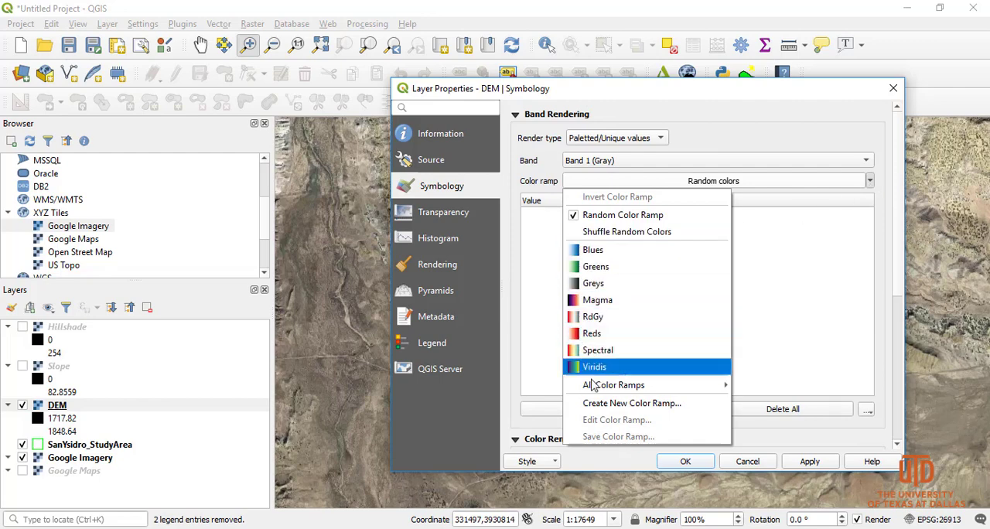
pyautogui.moveTo(595, 384)
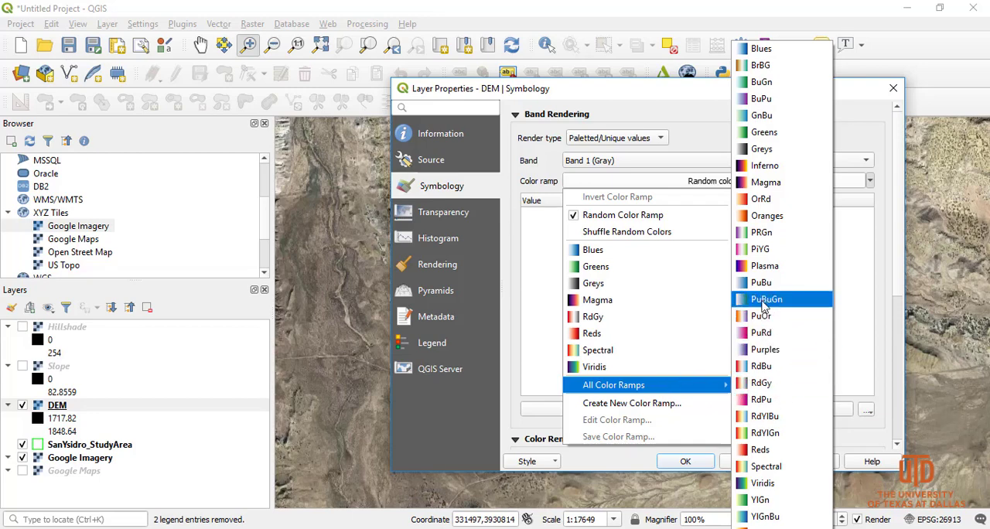
pyautogui.click(762, 366)
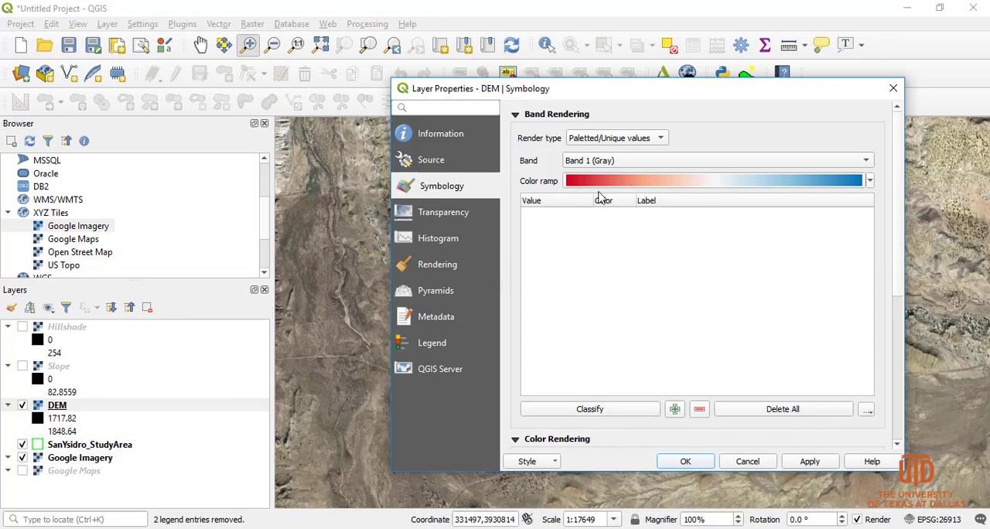
pyautogui.click(587, 410)
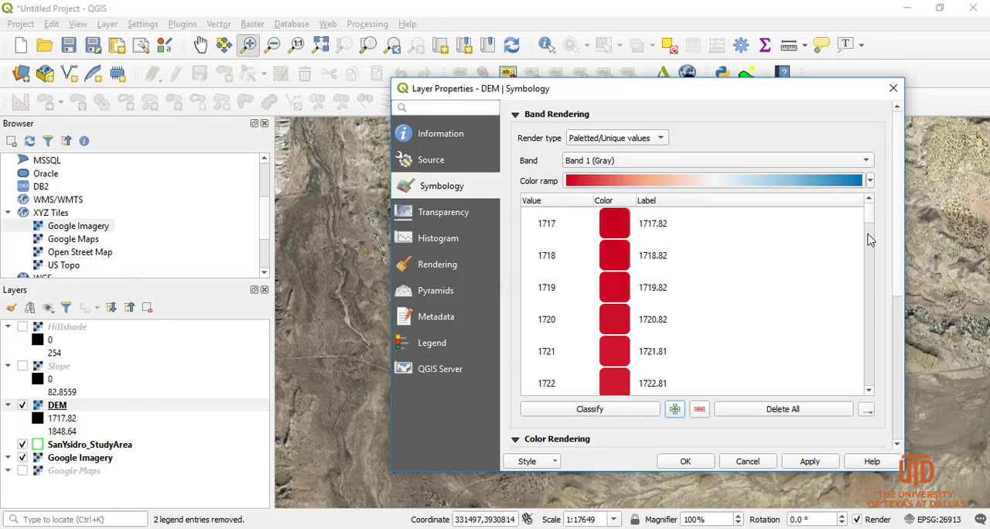
pyautogui.moveTo(867, 222); pyautogui.dragTo(837, 228)
pyautogui.click(809, 461)
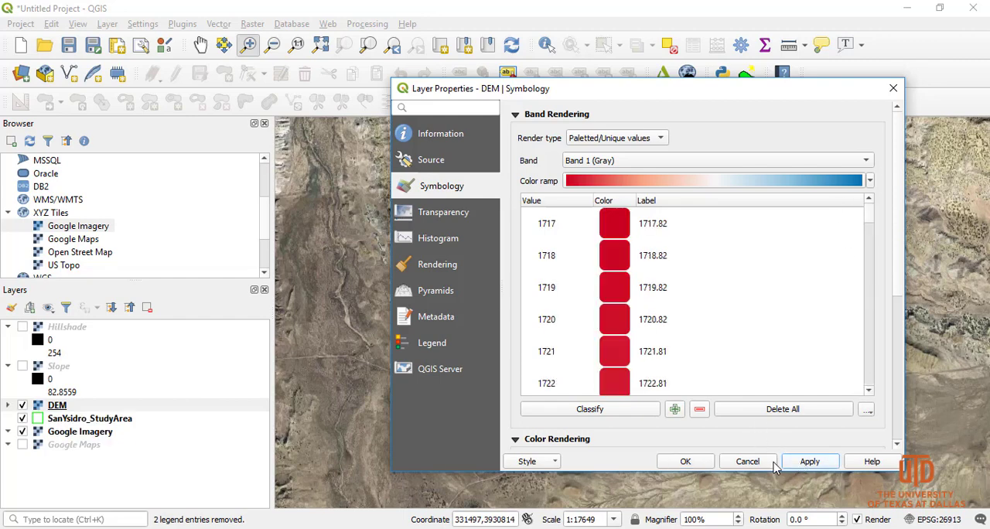
pyautogui.click(685, 461)
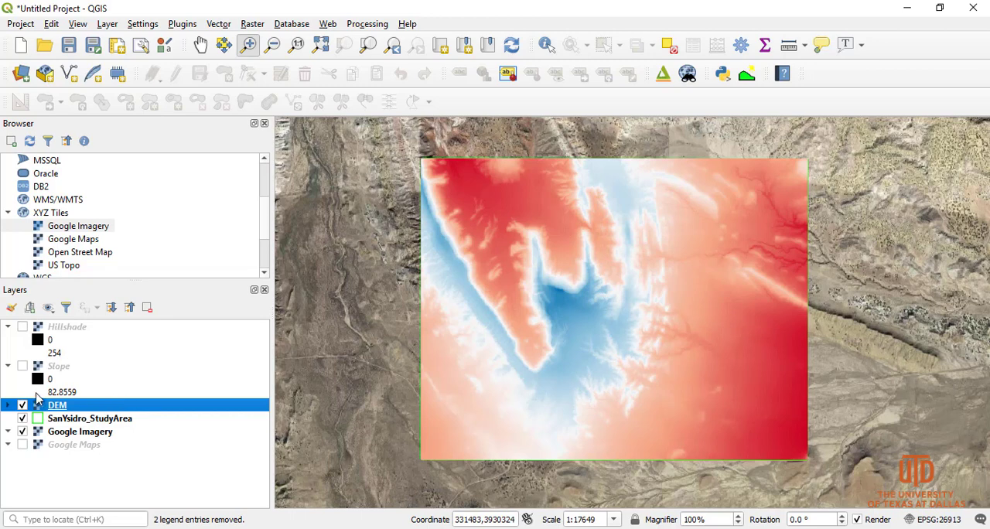
# Show the Hillshade layer, move it directly beneath the DEM layer and collapse its legend
pyautogui.click(8, 406)
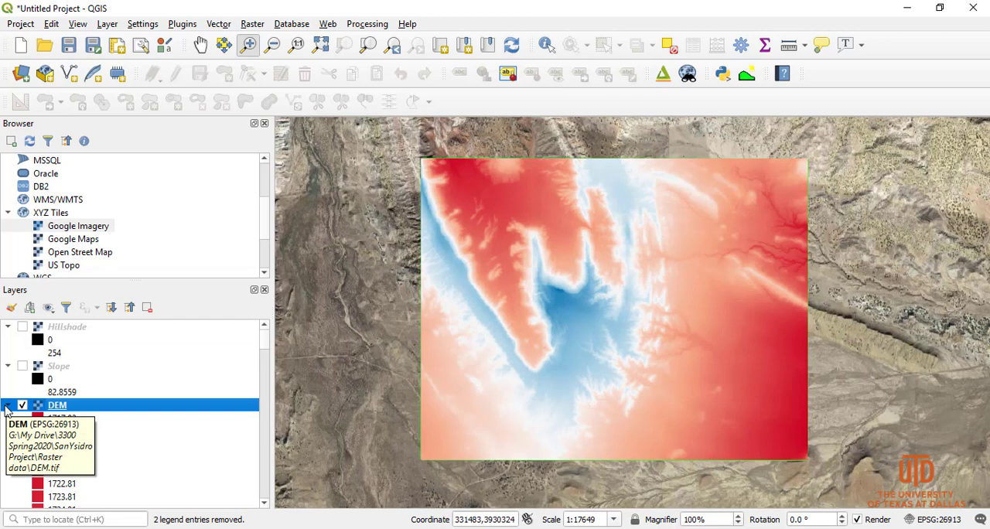
pyautogui.click(8, 405)
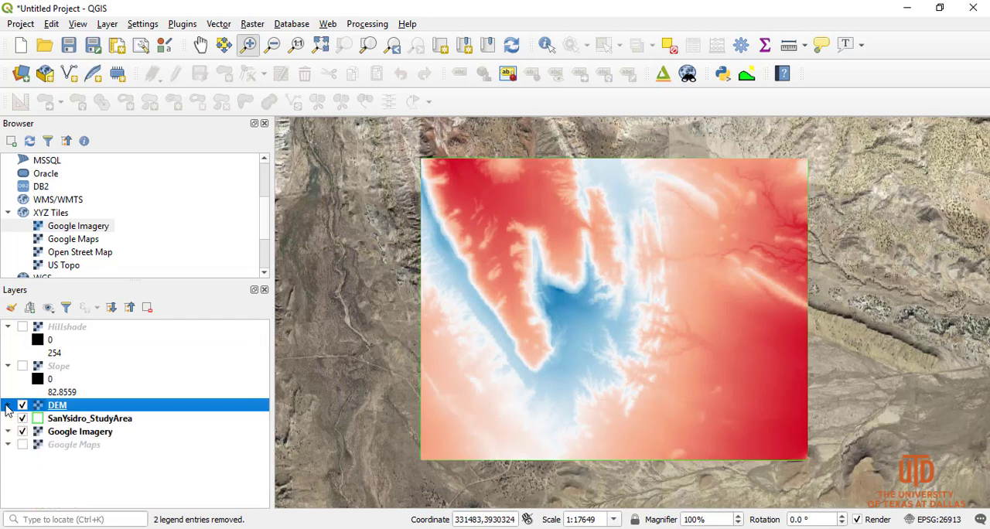
pyautogui.click(22, 328)
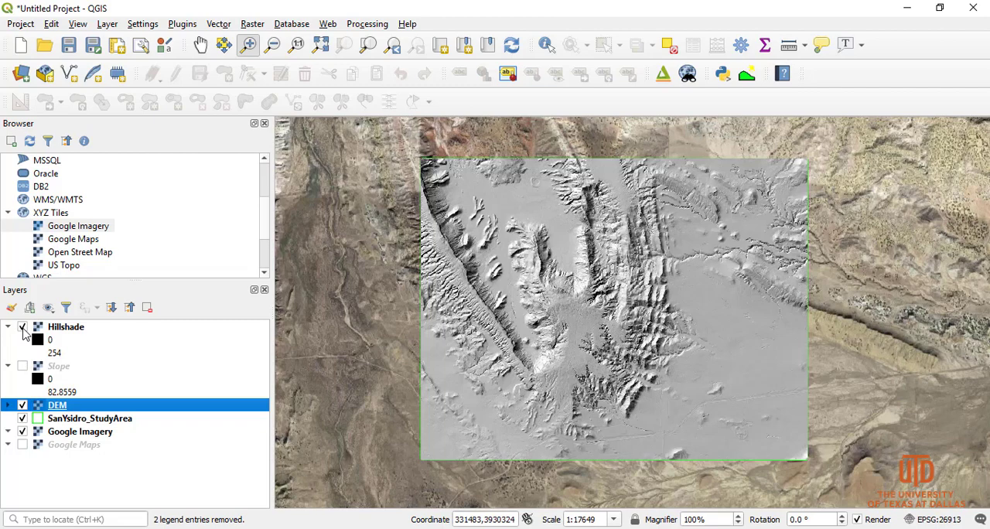
pyautogui.click(22, 327)
pyautogui.click(22, 327)
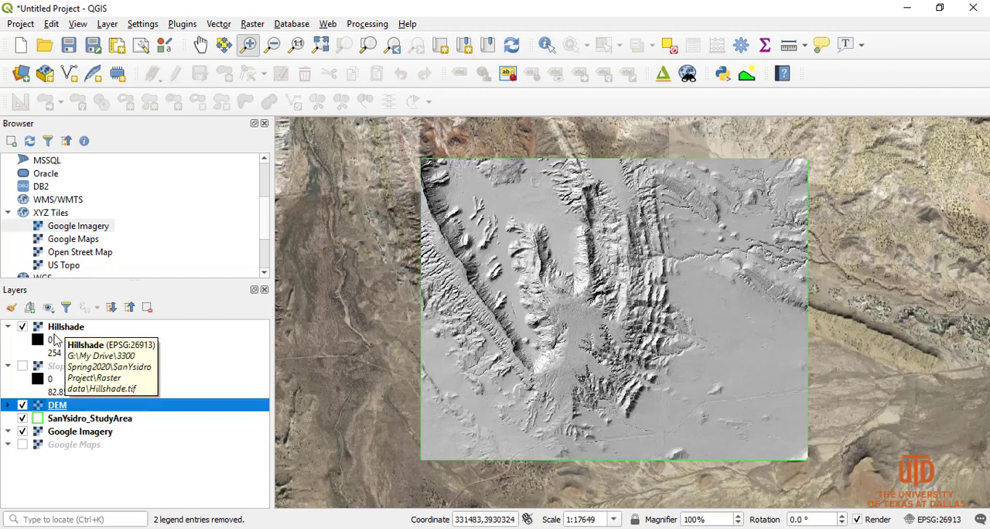
pyautogui.moveTo(65, 330); pyautogui.dragTo(68, 414)
pyautogui.click(8, 379)
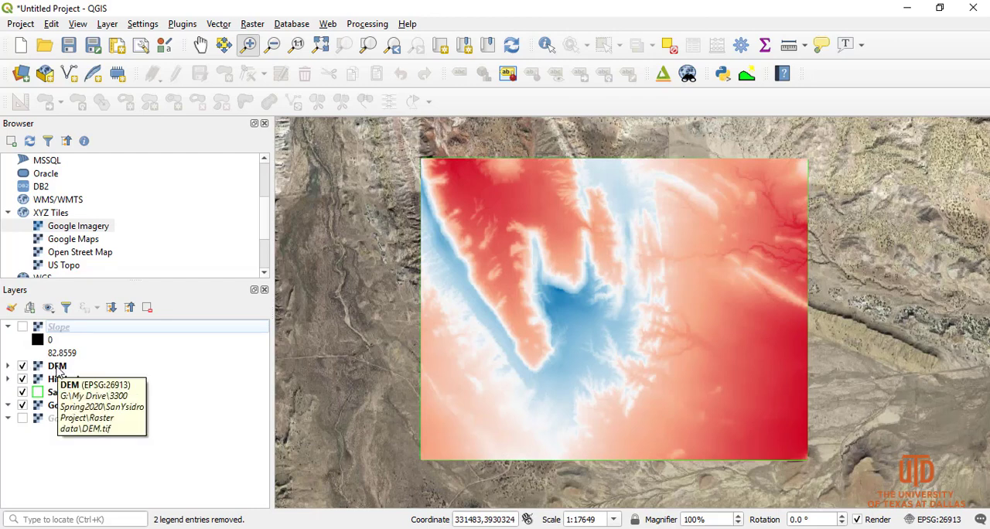
# Set the DEM layer's global opacity to 50% and apply it
pyautogui.doubleClick(57, 368)
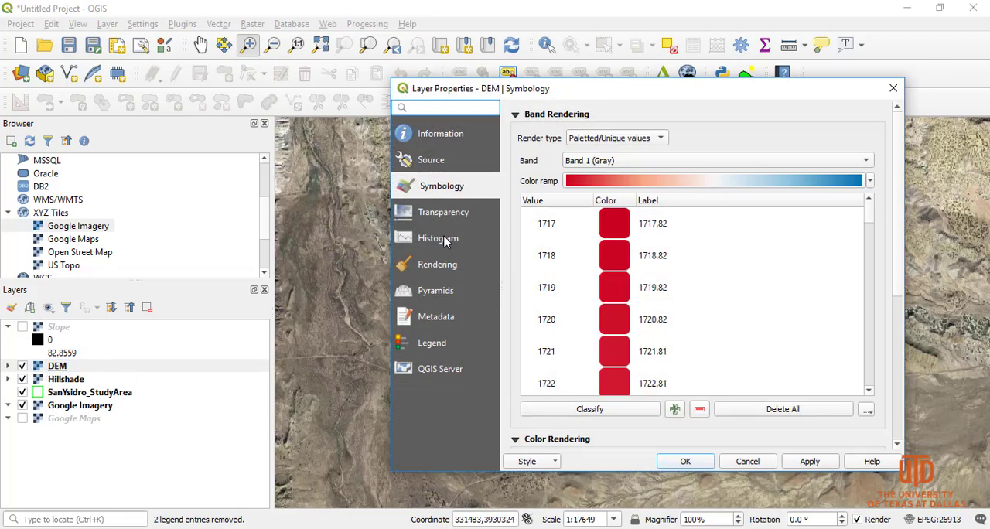
pyautogui.click(433, 212)
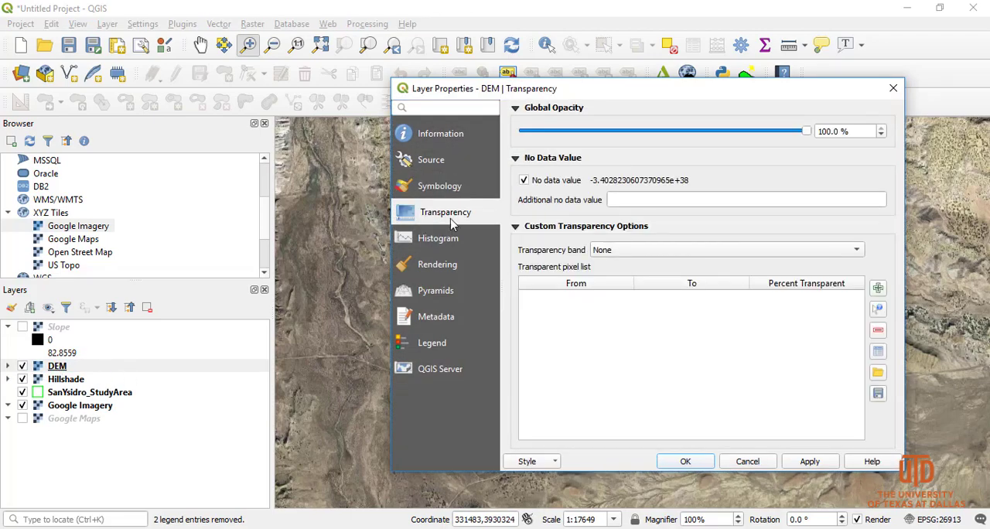
pyautogui.moveTo(854, 132); pyautogui.dragTo(781, 131)
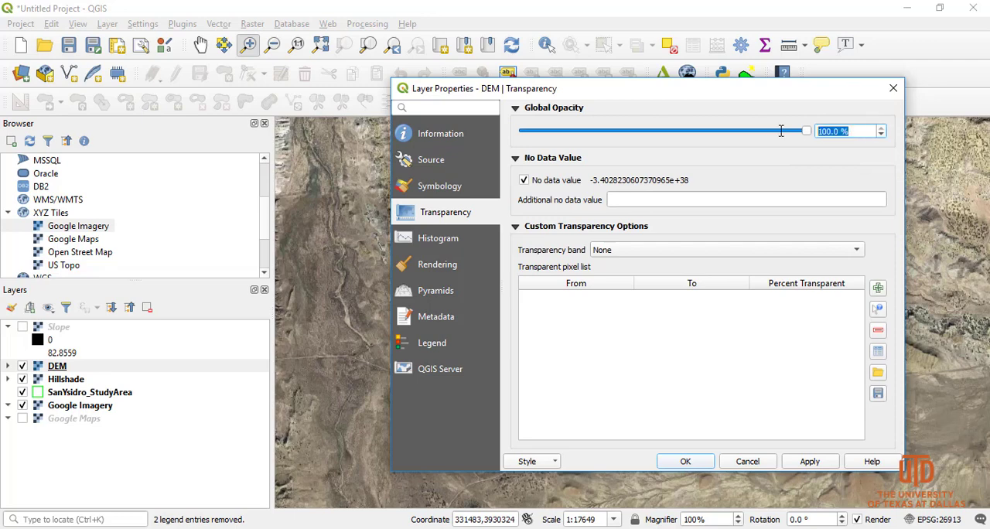
pyautogui.write('50')
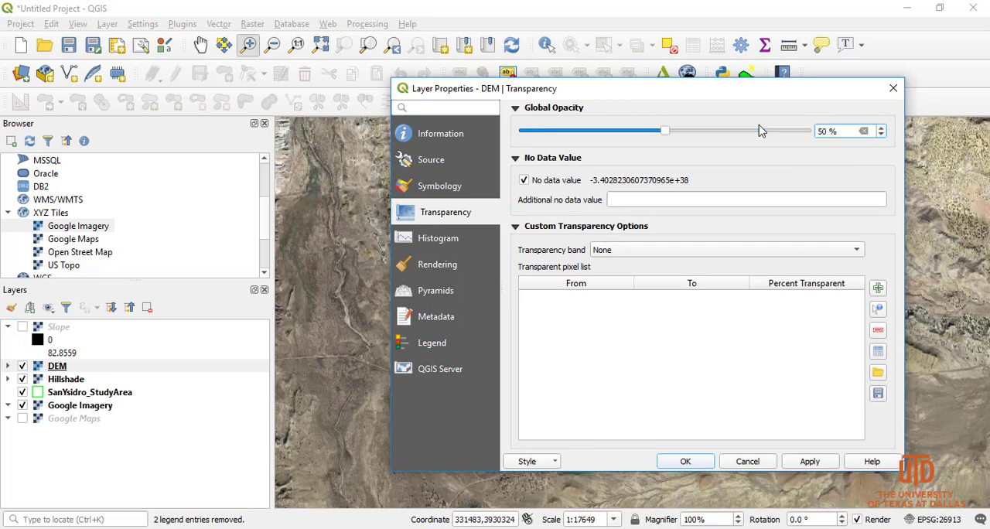
pyautogui.click(808, 461)
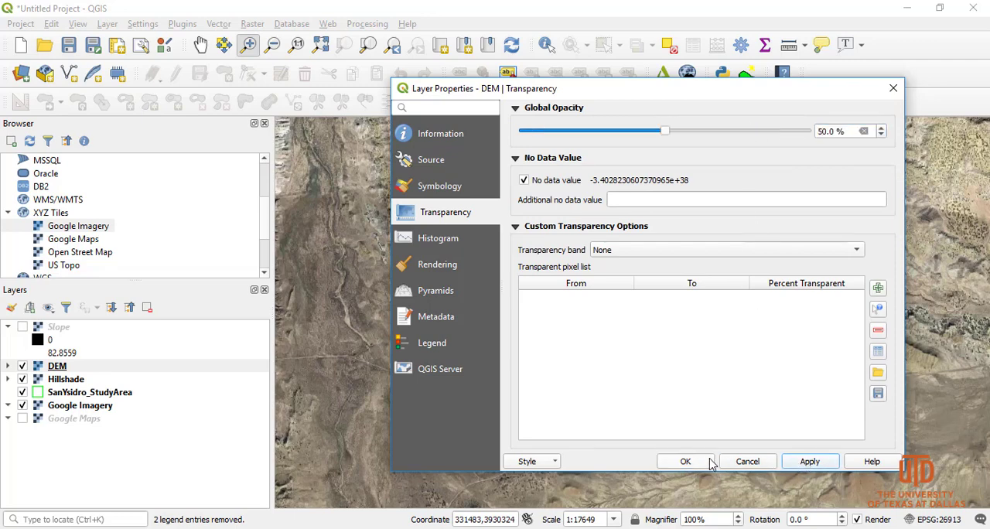
pyautogui.click(686, 461)
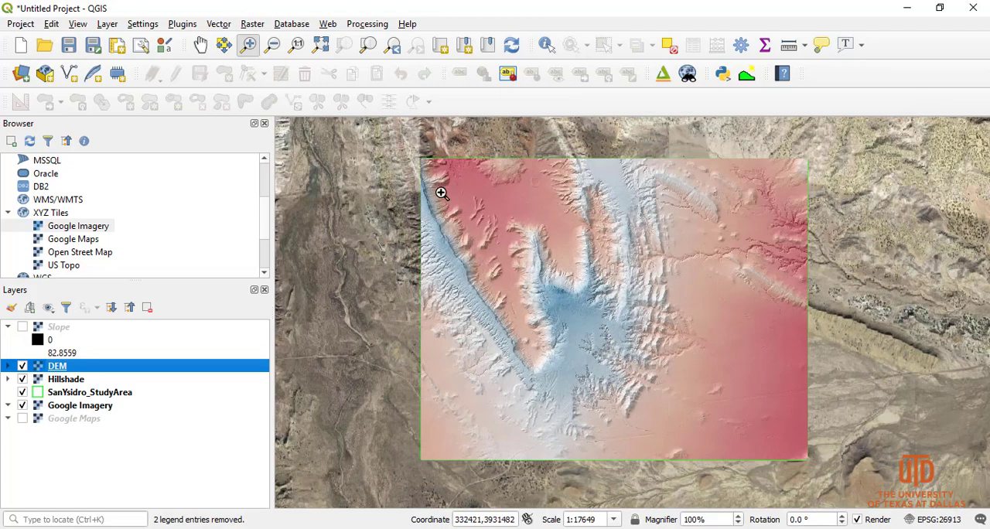
# Hide the DEM layer, show the Slope layer and expand the Slope legend
pyautogui.moveTo(441, 193); pyautogui.dragTo(719, 392)
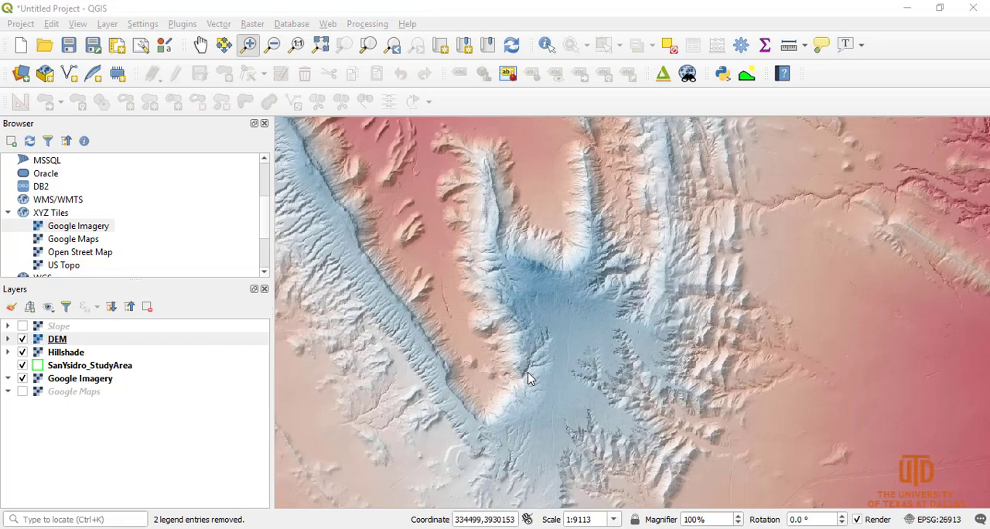
pyautogui.click(22, 339)
pyautogui.click(22, 327)
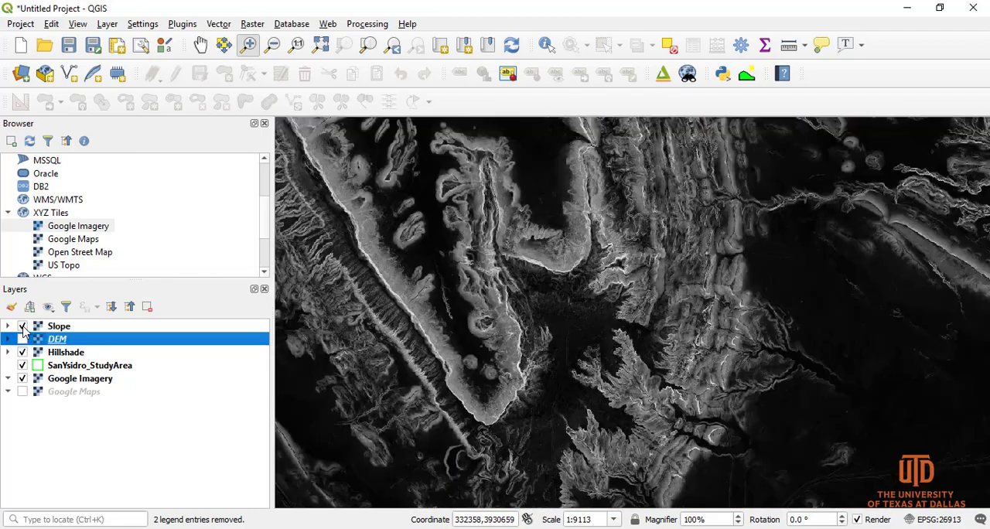
pyautogui.click(9, 326)
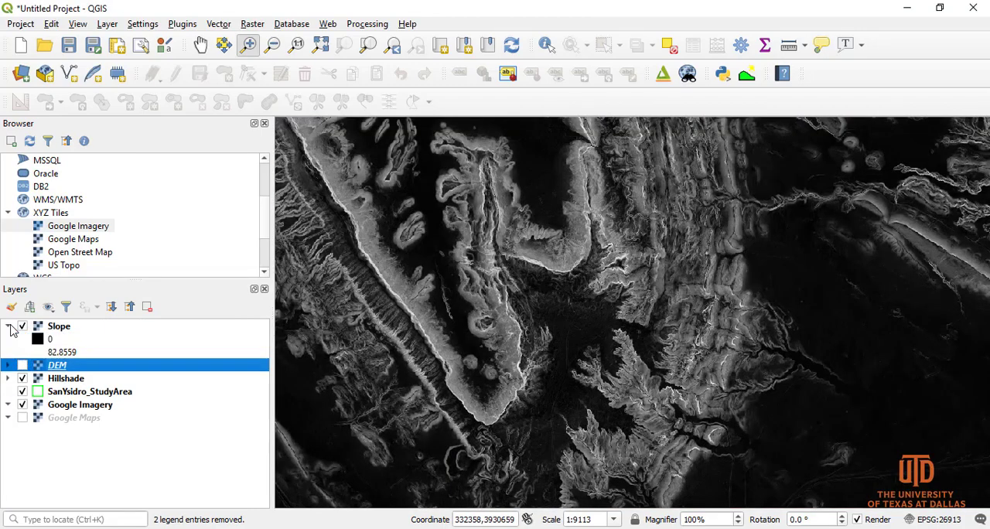
# Render the Slope layer as Paletted/Unique values with the Reds color ramp, classify its values and apply the symbology
pyautogui.doubleClick(59, 326)
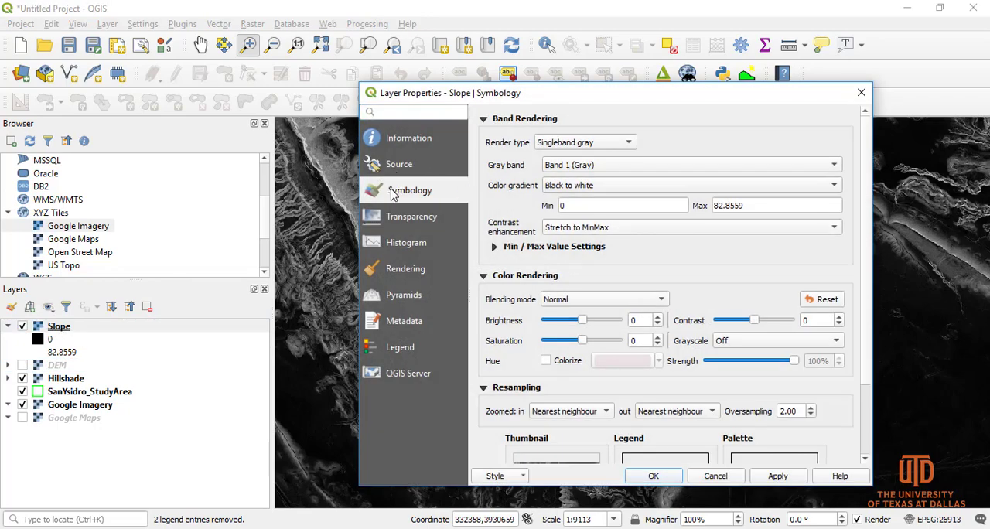
pyautogui.click(586, 147)
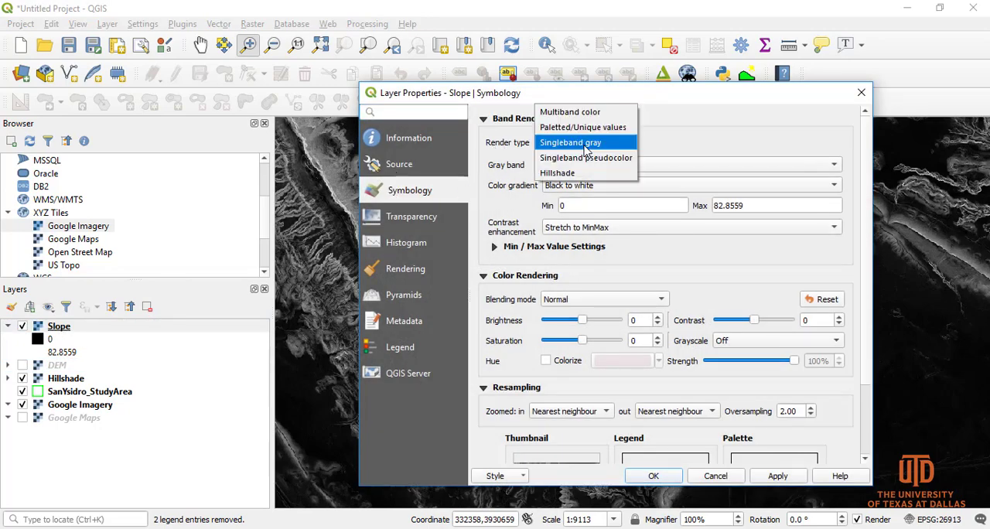
pyautogui.click(582, 126)
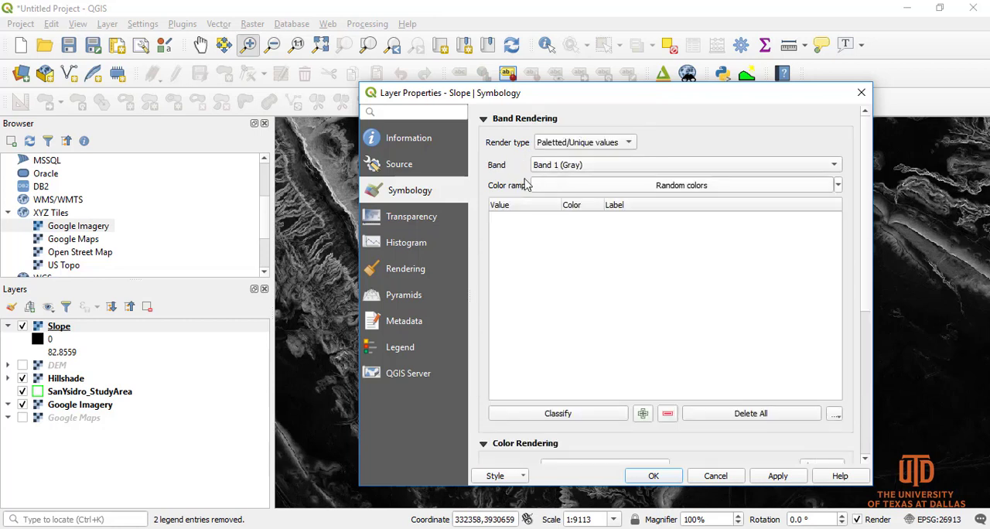
pyautogui.click(585, 187)
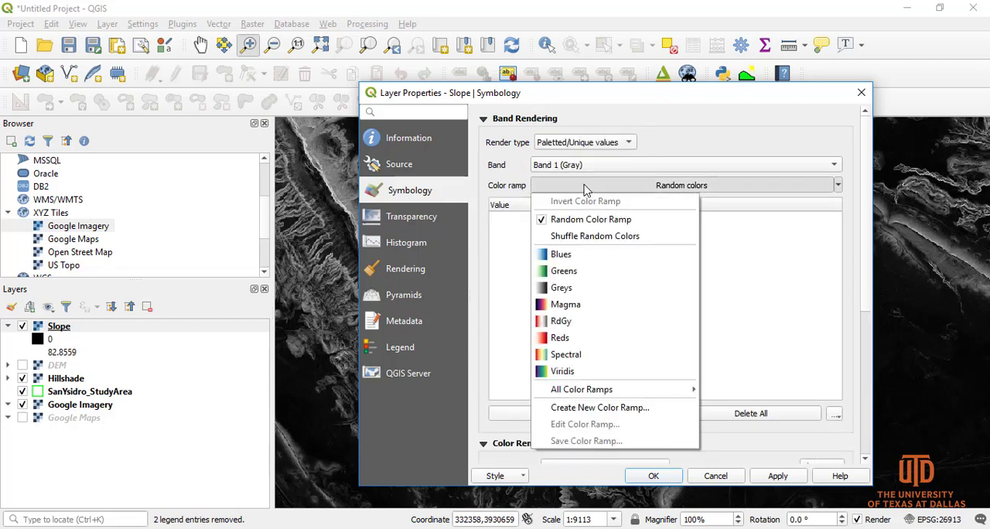
pyautogui.click(579, 335)
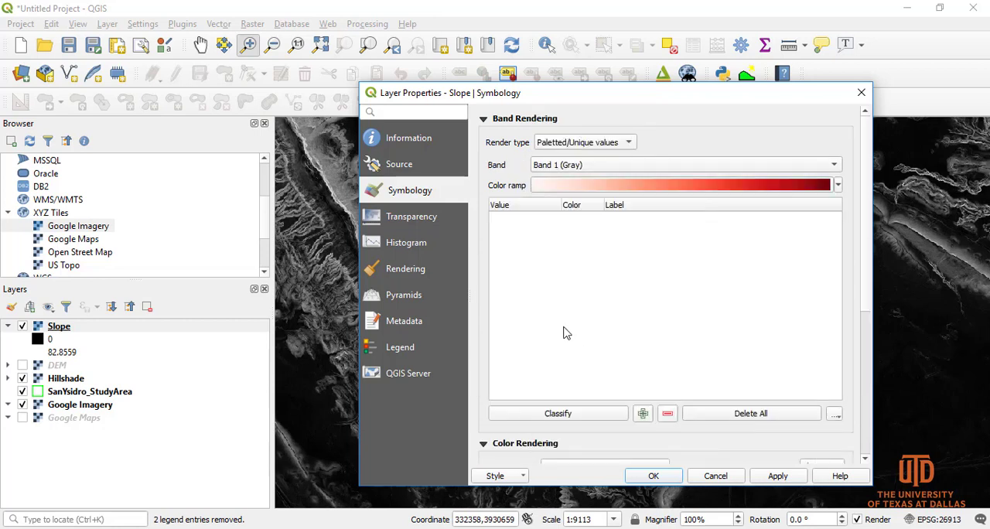
pyautogui.click(555, 417)
pyautogui.click(766, 476)
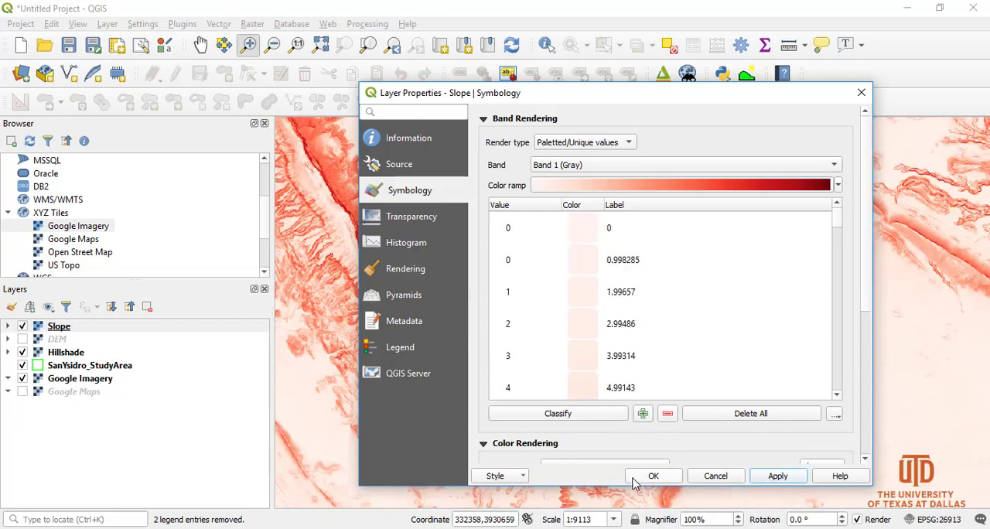
pyautogui.click(639, 478)
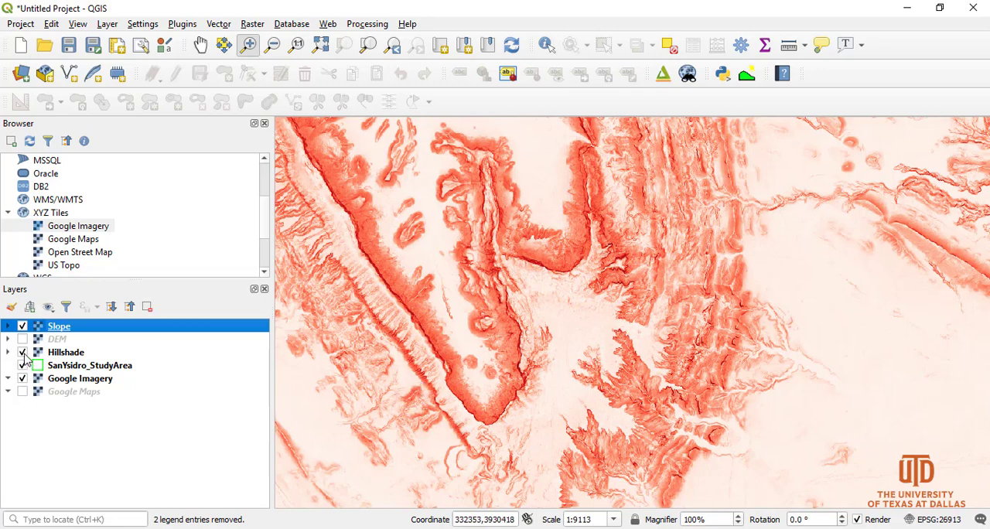
# Reduce the Slope layer's global opacity to about 53% and apply it
pyautogui.doubleClick(59, 331)
pyautogui.click(396, 221)
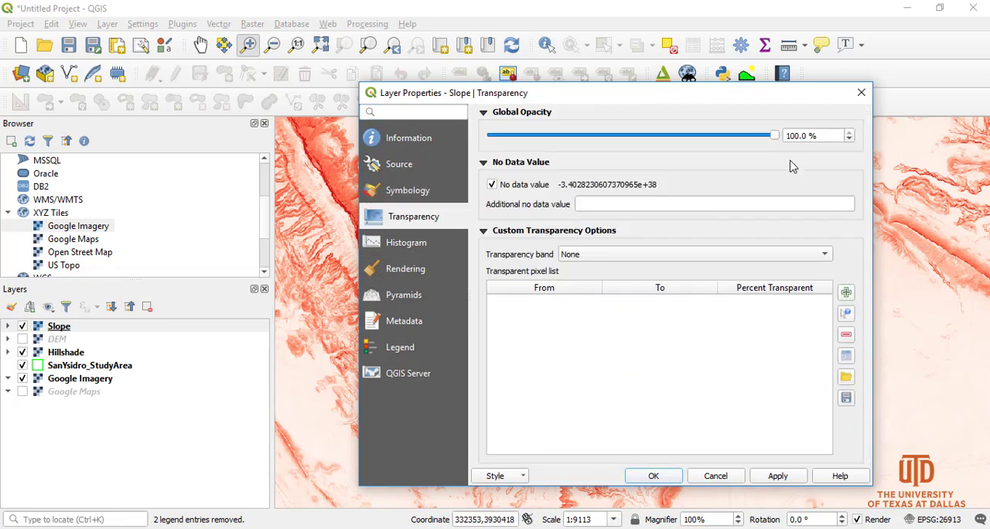
pyautogui.moveTo(824, 134); pyautogui.dragTo(785, 187)
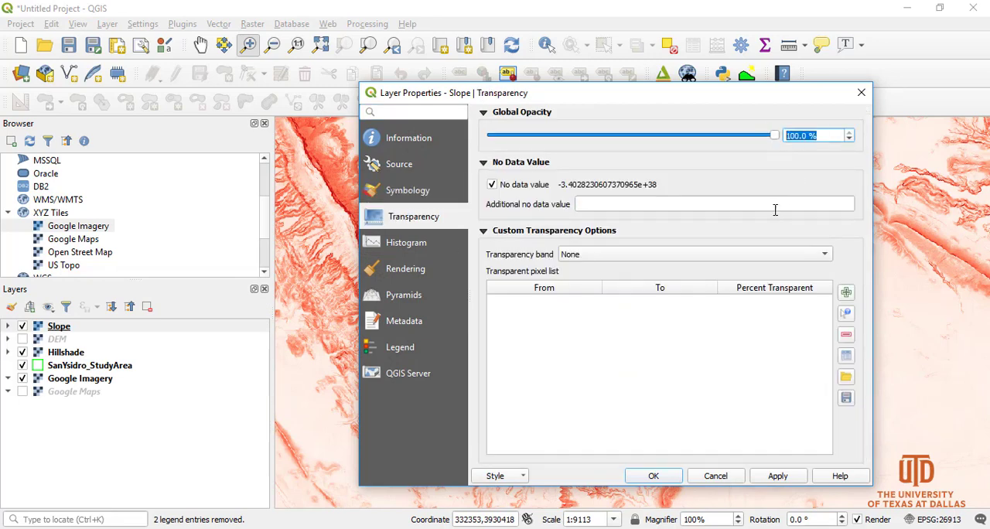
pyautogui.moveTo(774, 135); pyautogui.dragTo(727, 135)
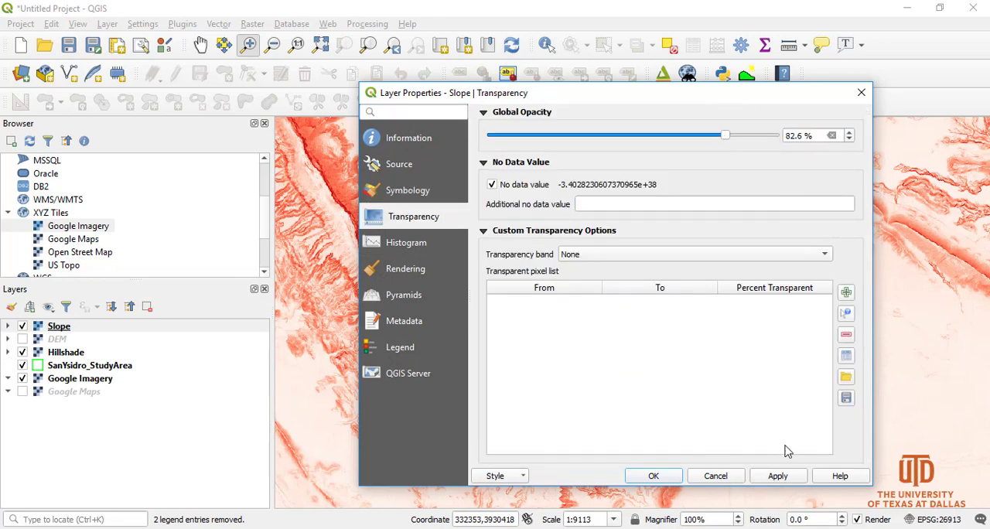
pyautogui.click(777, 475)
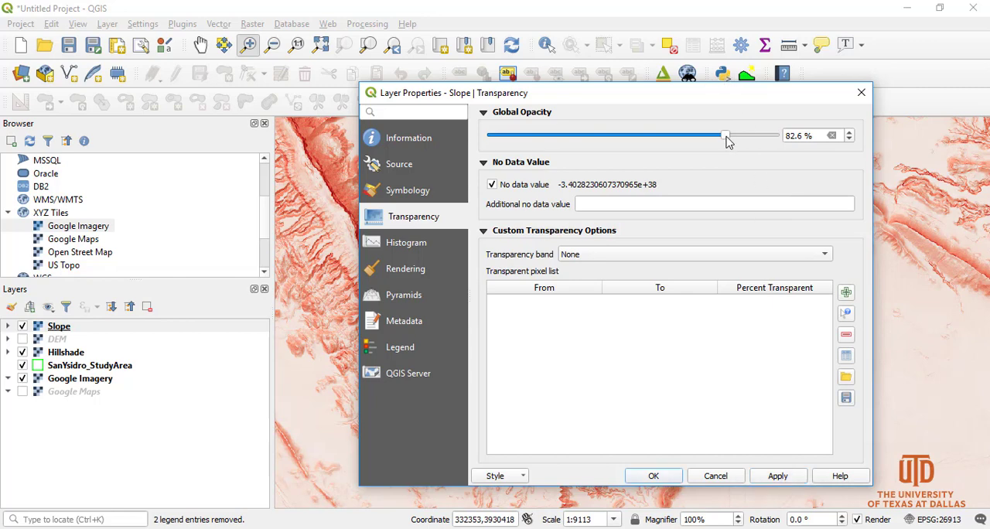
pyautogui.moveTo(727, 138); pyautogui.dragTo(637, 138)
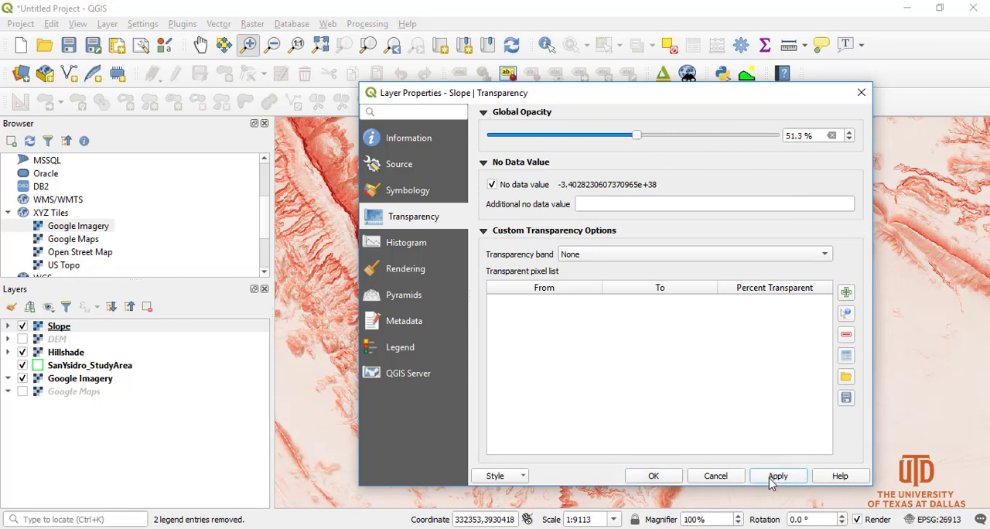
pyautogui.click(772, 477)
pyautogui.moveTo(740, 101); pyautogui.dragTo(663, 106)
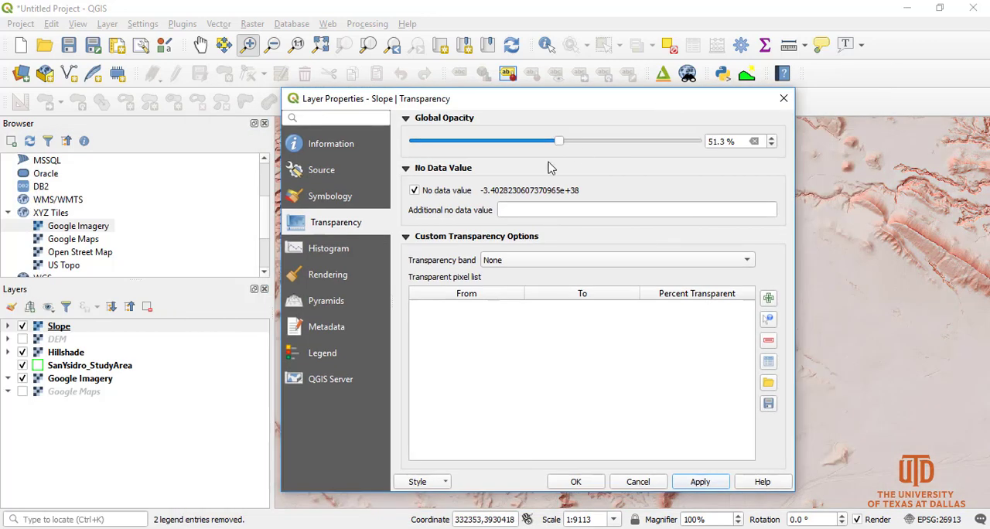
pyautogui.moveTo(558, 141)
pyautogui.mouseDown()
pyautogui.moveTo(550, 141)
pyautogui.moveTo(564, 141)
pyautogui.mouseUp()
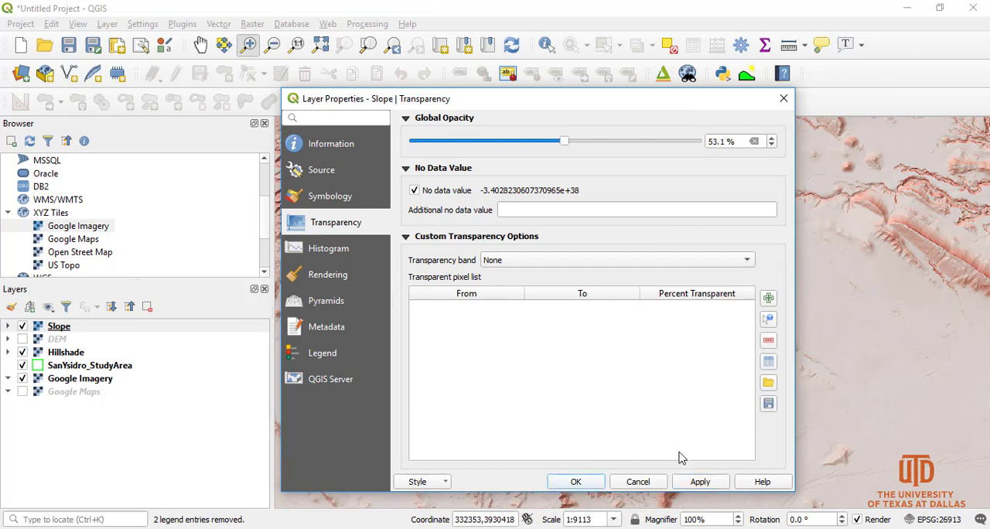
pyautogui.click(570, 482)
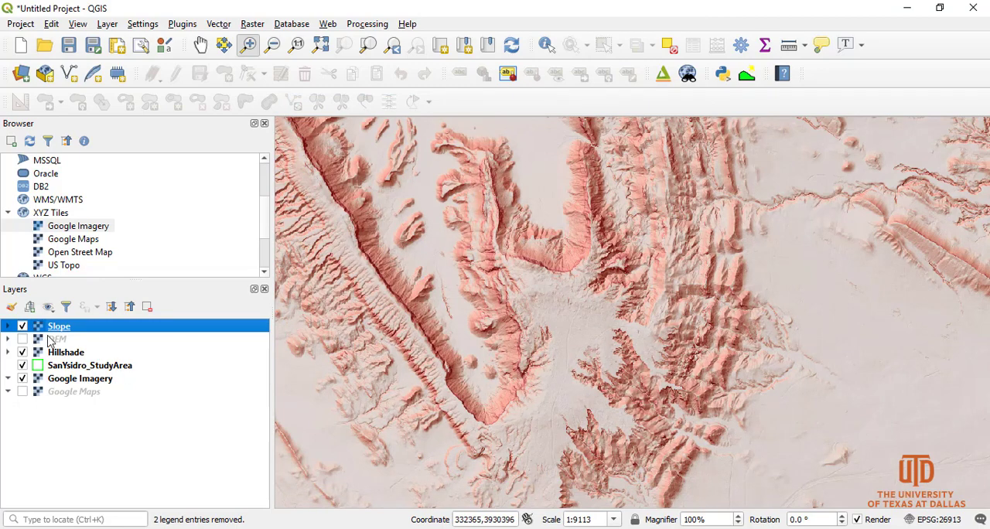
# Toggle the Slope layer's visibility off and on, and look through the class values in its legend
pyautogui.click(22, 327)
pyautogui.click(22, 326)
pyautogui.click(7, 327)
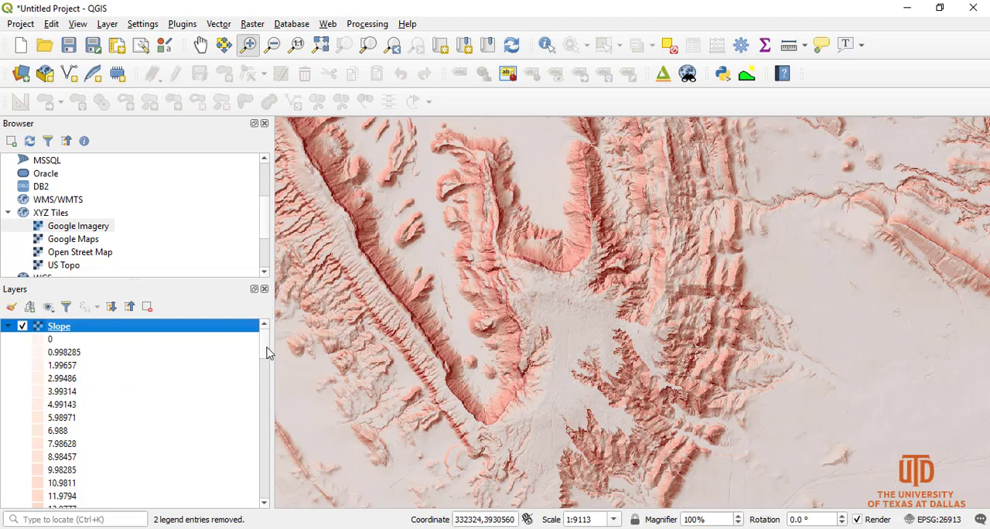
pyautogui.scroll(-1, 264, 354)
pyautogui.moveTo(263, 354); pyautogui.dragTo(261, 329)
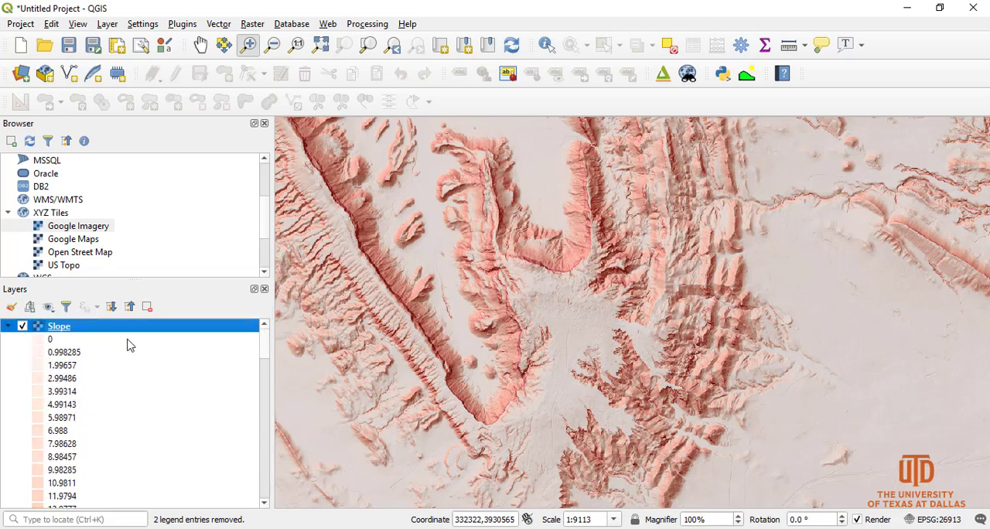
pyautogui.click(6, 327)
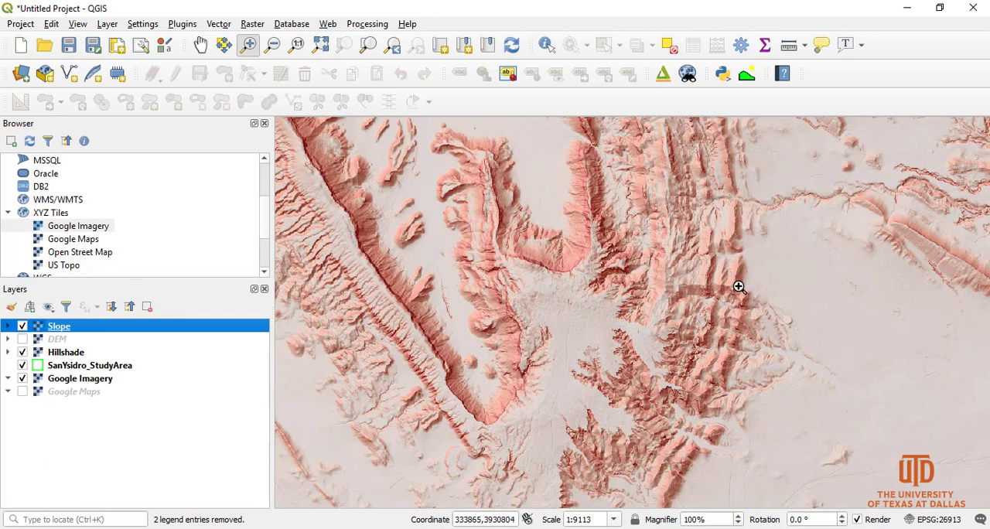
# Identify the Slope raster's value at two points on the dark eastern flank of the ridge
pyautogui.moveTo(728, 257); pyautogui.dragTo(758, 302)
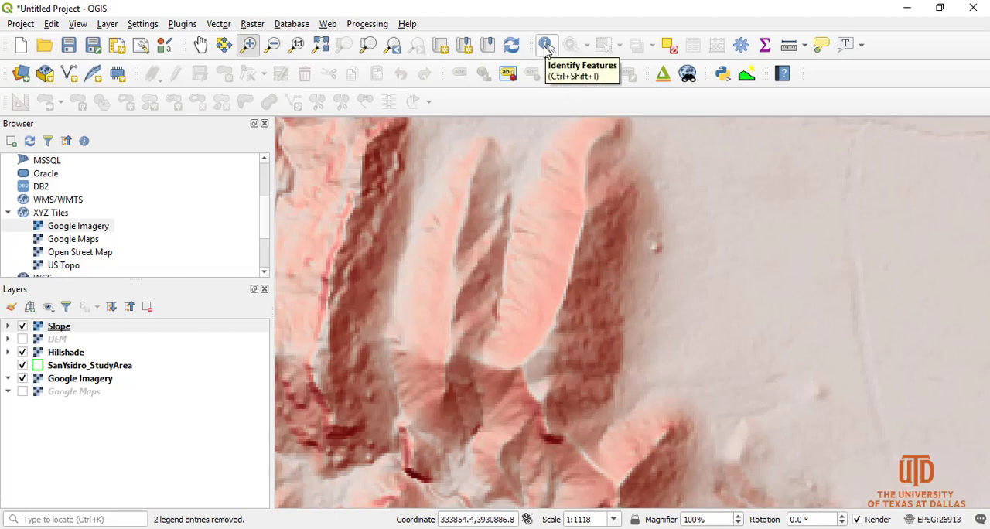
pyautogui.click(546, 45)
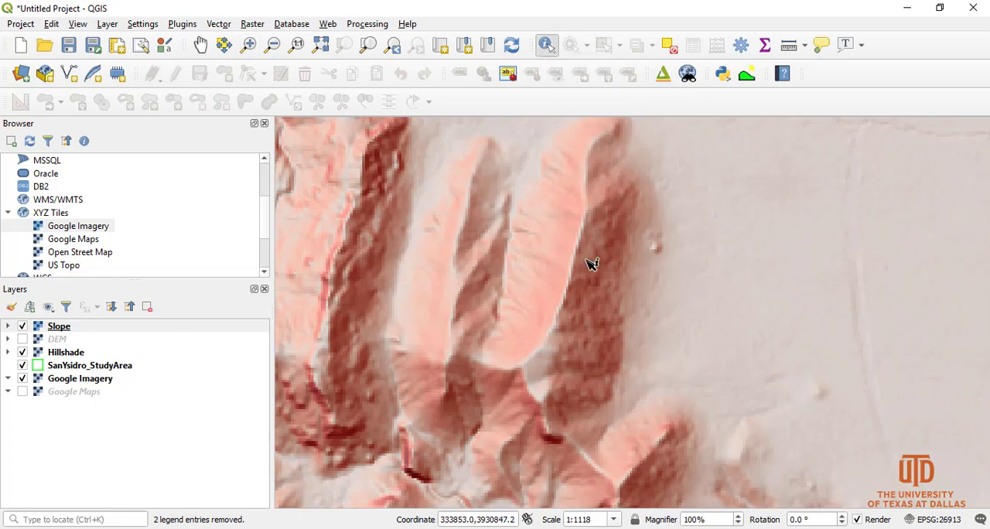
pyautogui.click(605, 293)
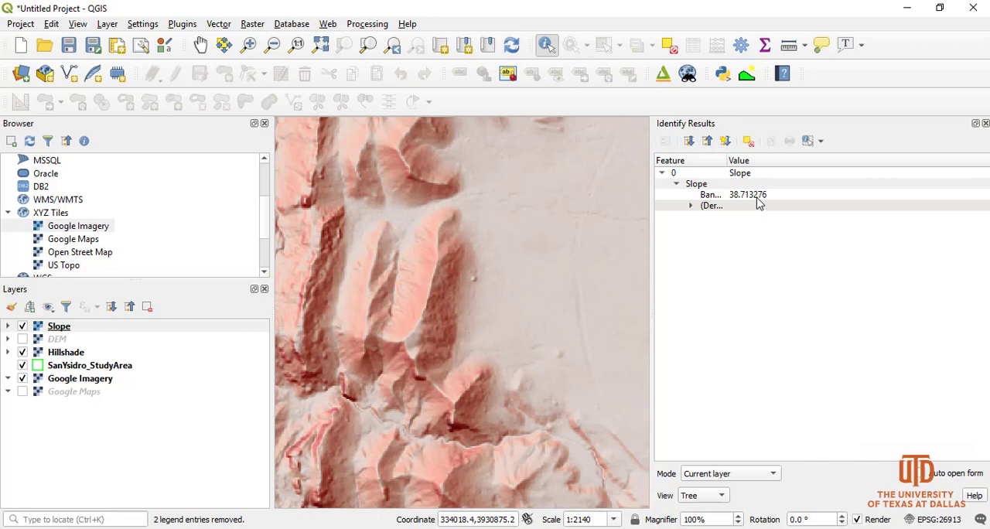
pyautogui.click(445, 293)
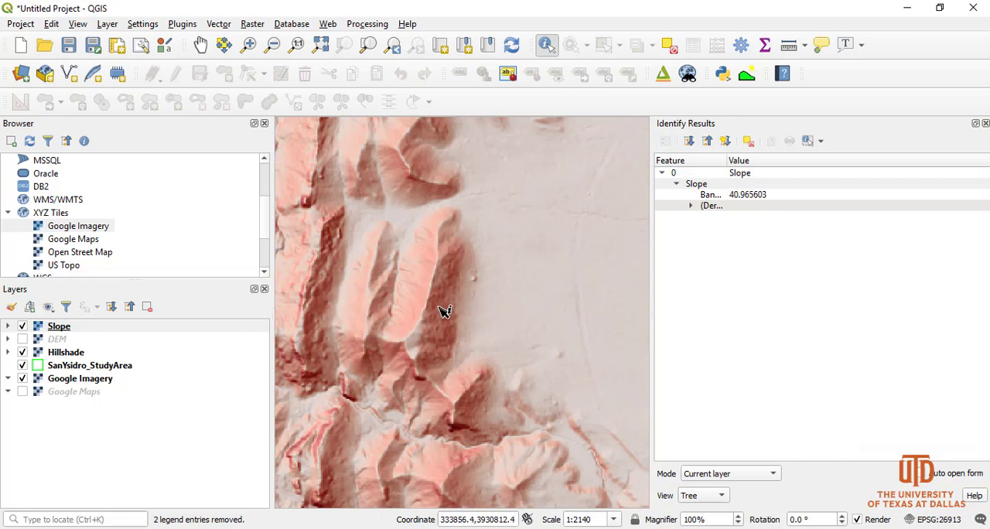
# Sample the Slope raster's values at many more points along the ridge's steep eastern flank and close the identify results
pyautogui.click(443, 322)
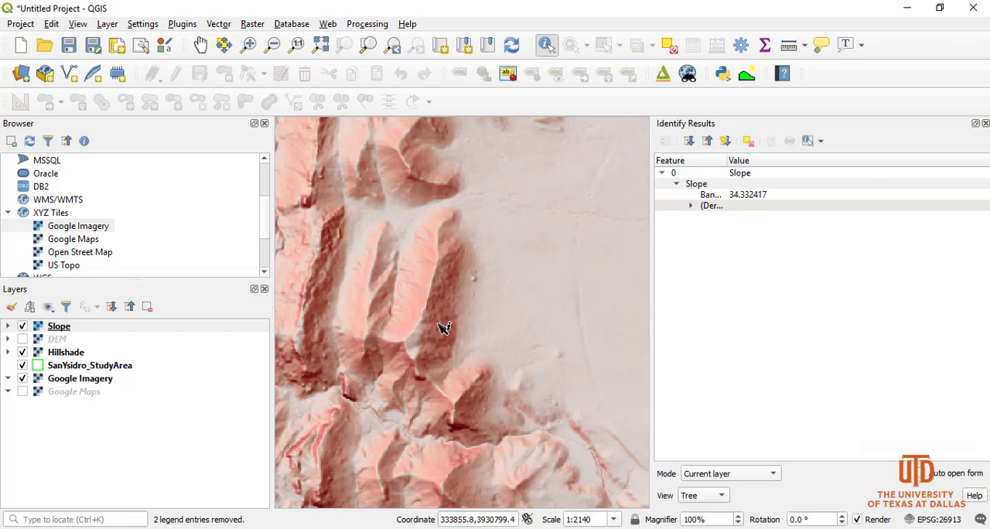
pyautogui.click(443, 328)
pyautogui.click(447, 315)
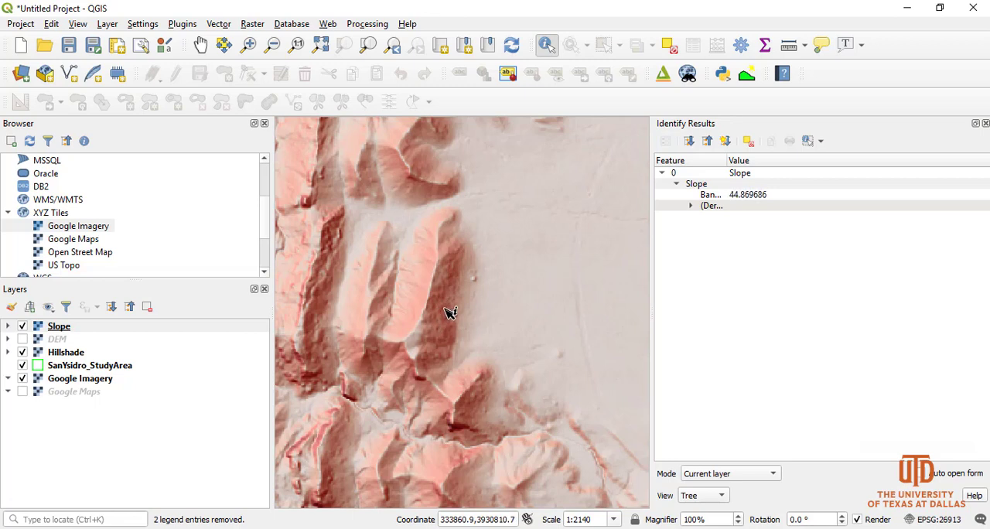
pyautogui.click(444, 311)
pyautogui.click(447, 300)
pyautogui.click(452, 288)
pyautogui.click(457, 280)
pyautogui.click(456, 275)
pyautogui.click(454, 288)
pyautogui.click(452, 313)
pyautogui.click(446, 313)
pyautogui.click(446, 322)
pyautogui.click(452, 328)
pyautogui.click(440, 325)
pyautogui.click(441, 316)
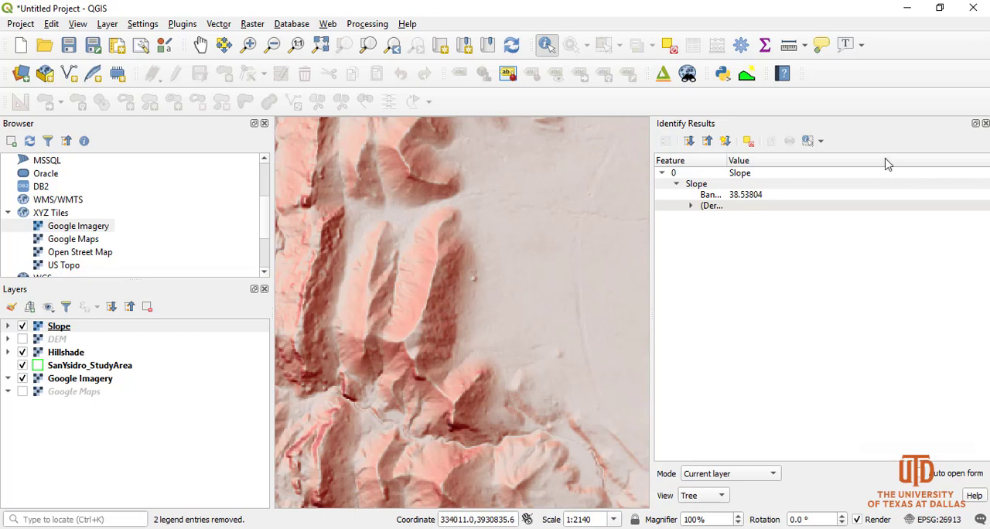
pyautogui.click(985, 124)
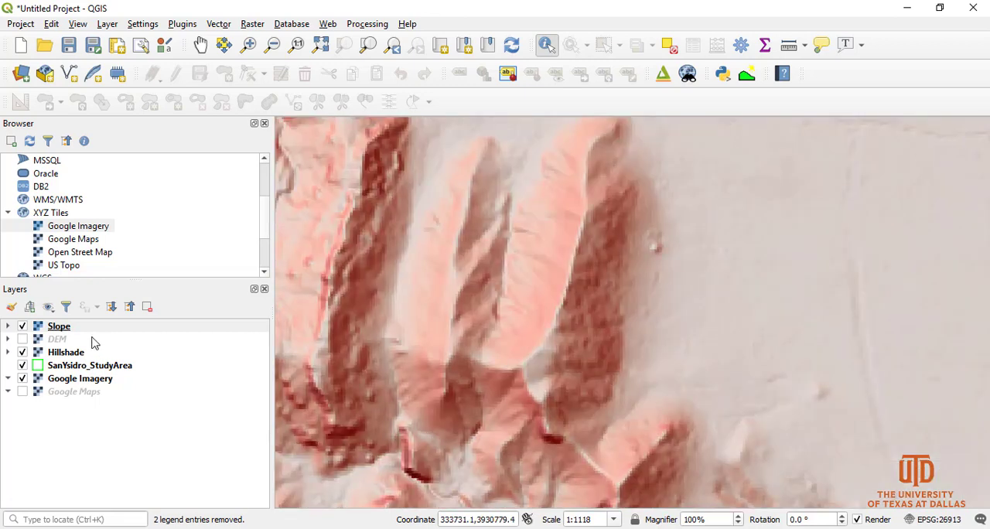
# Zoom the map to the full extent of the Slope layer and hide that layer
pyautogui.rightClick(61, 329)
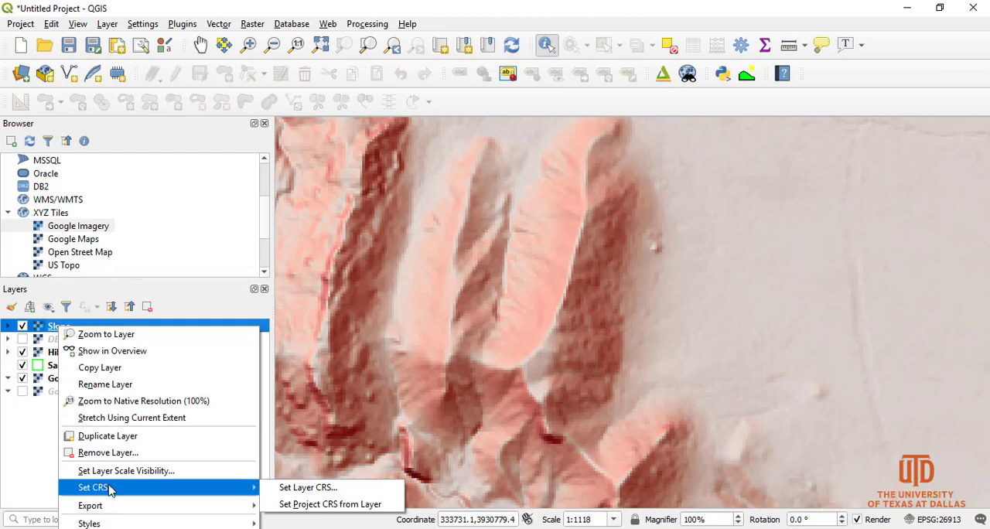
pyautogui.click(106, 335)
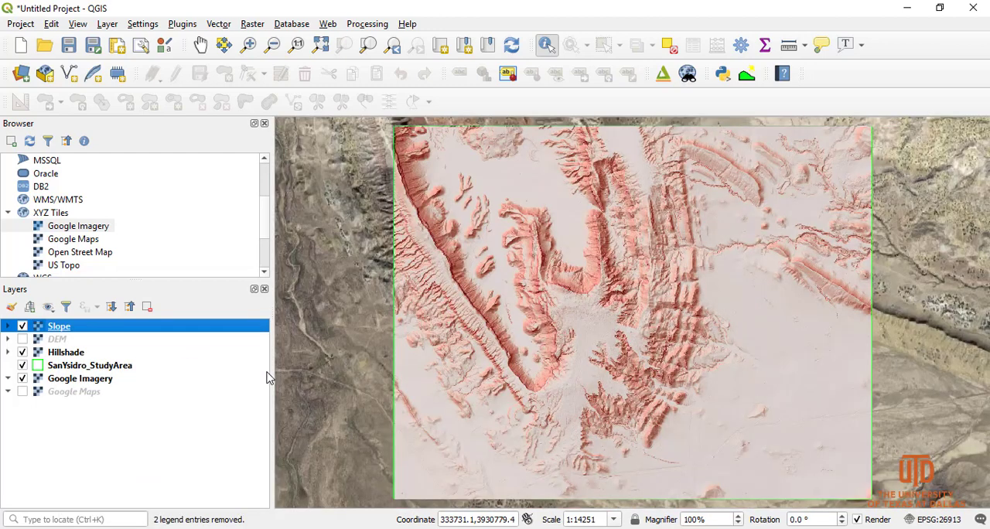
pyautogui.click(22, 326)
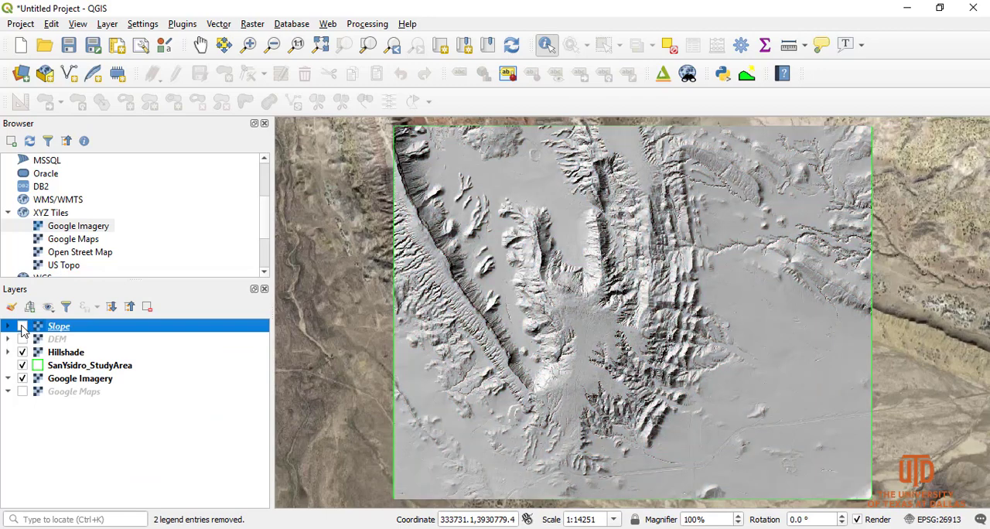
# Toggle the Hillshade layer off and on, and move it beneath Google Maps at the end of the layer order
pyautogui.click(23, 352)
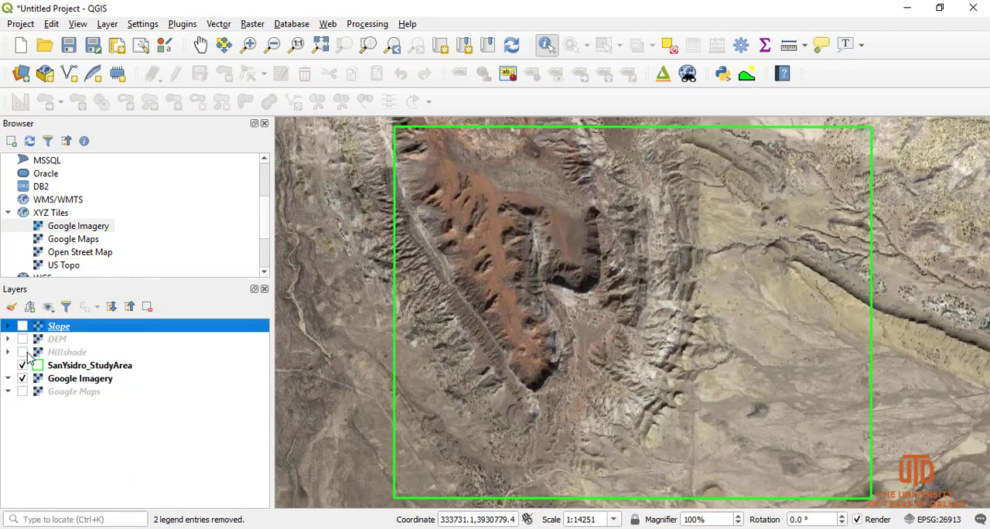
pyautogui.click(23, 352)
pyautogui.moveTo(58, 355); pyautogui.dragTo(51, 417)
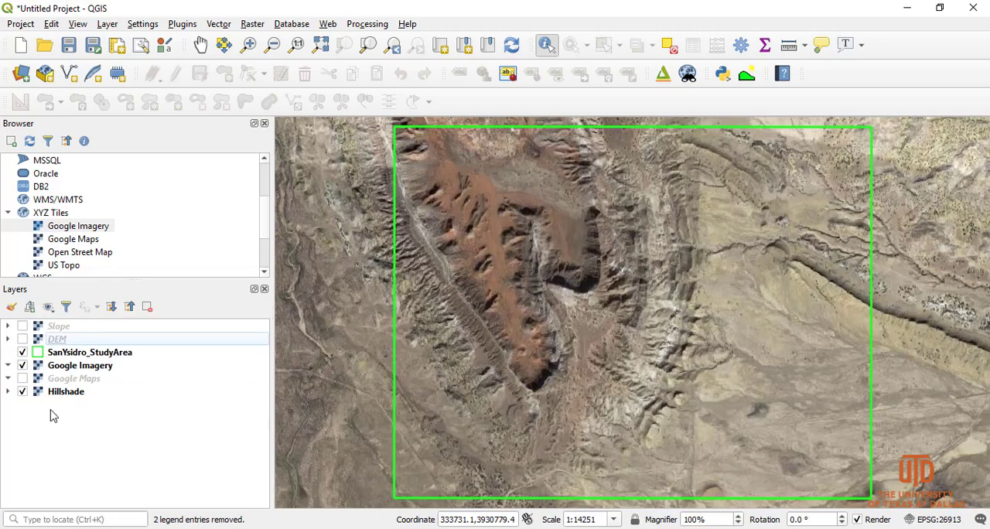
# Reduce the Google Imagery layer's global opacity, trying 78.7% and 61.8% before settling on 67.4%, and apply it
pyautogui.doubleClick(81, 371)
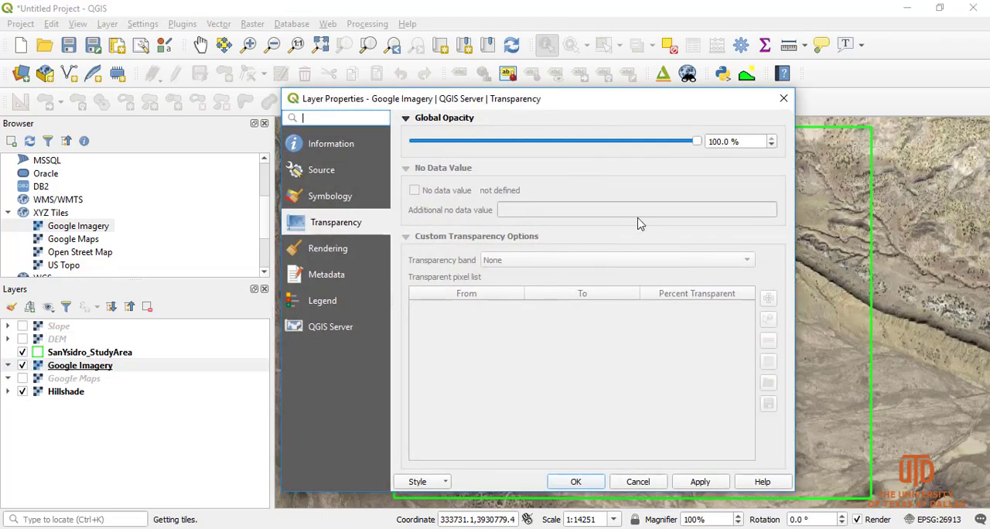
pyautogui.moveTo(697, 141); pyautogui.dragTo(636, 142)
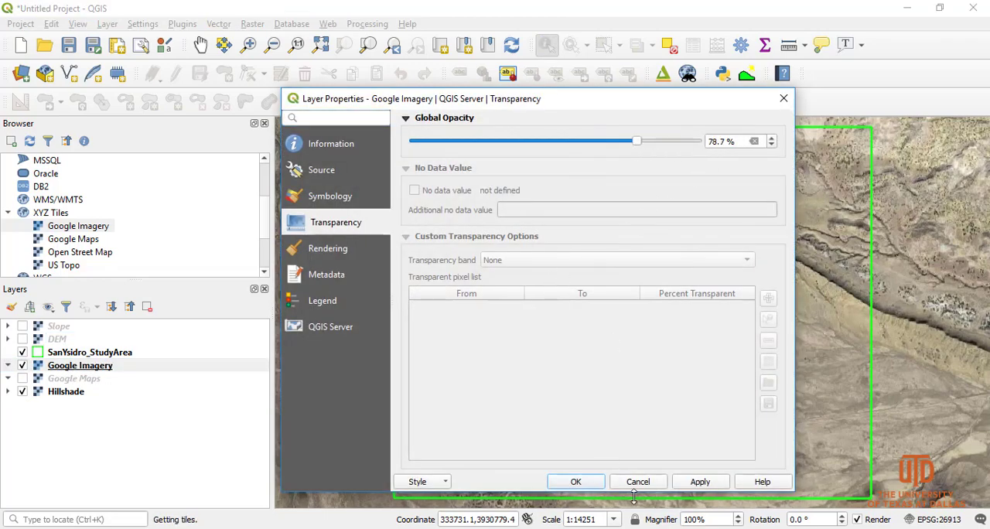
pyautogui.click(684, 486)
pyautogui.moveTo(601, 100); pyautogui.dragTo(306, 106)
pyautogui.moveTo(342, 147); pyautogui.dragTo(295, 150)
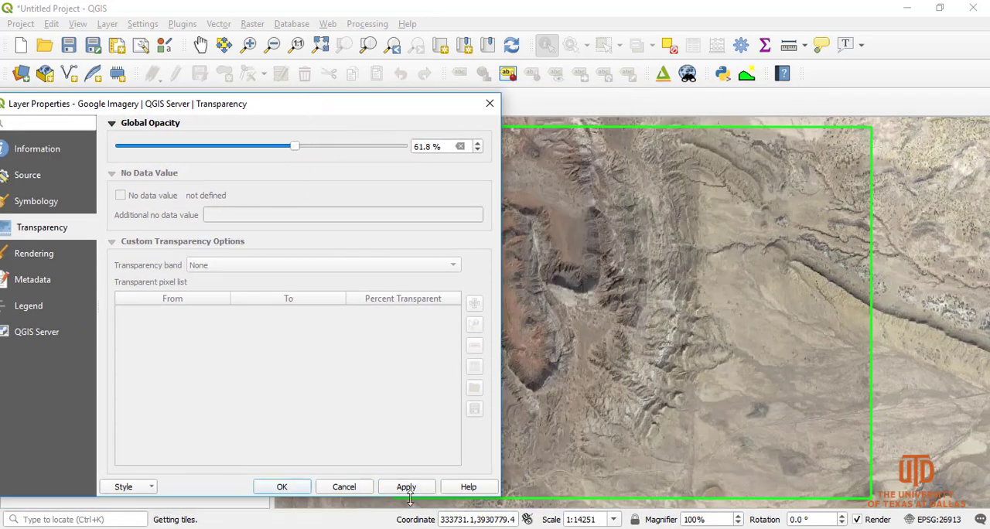
pyautogui.click(406, 489)
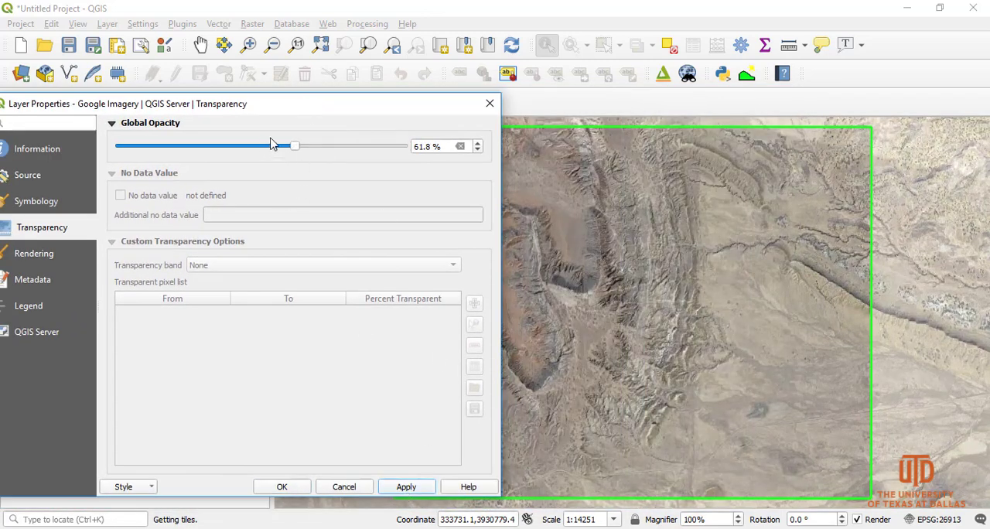
pyautogui.moveTo(299, 152); pyautogui.dragTo(314, 151)
pyautogui.click(406, 486)
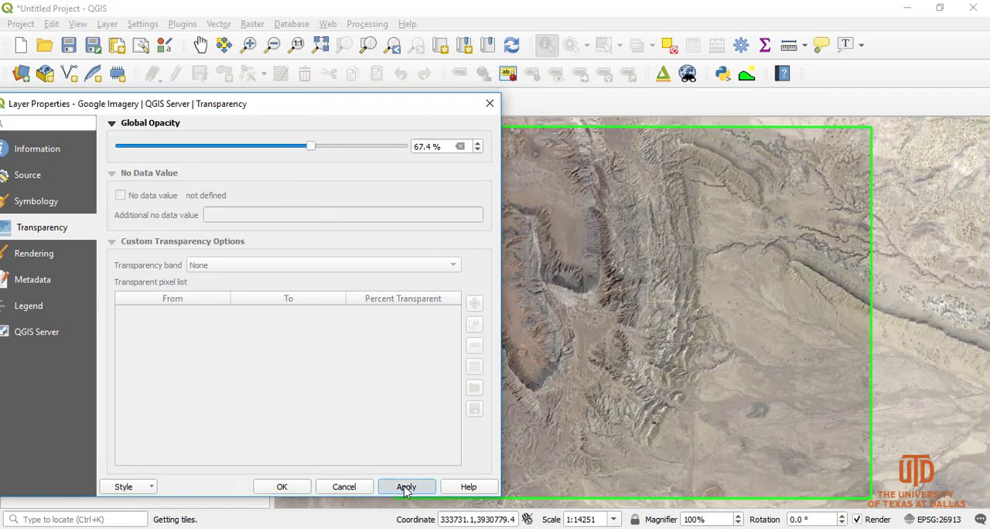
pyautogui.click(281, 487)
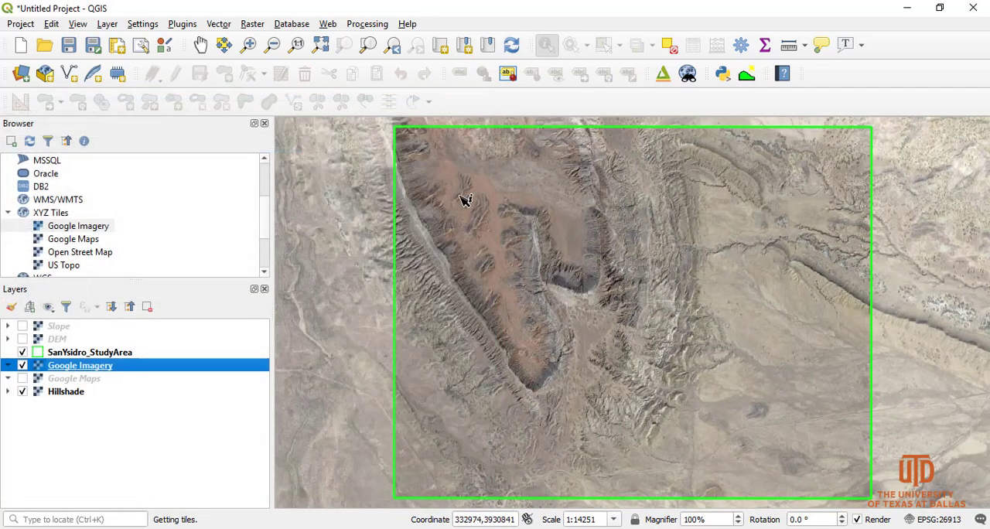
# Examine the semi-transparent Google Imagery over the Hillshade up close around the eroded ridges and across the whole study area
pyautogui.click(248, 44)
pyautogui.moveTo(541, 274); pyautogui.dragTo(774, 461)
pyautogui.moveTo(511, 162); pyautogui.dragTo(823, 399)
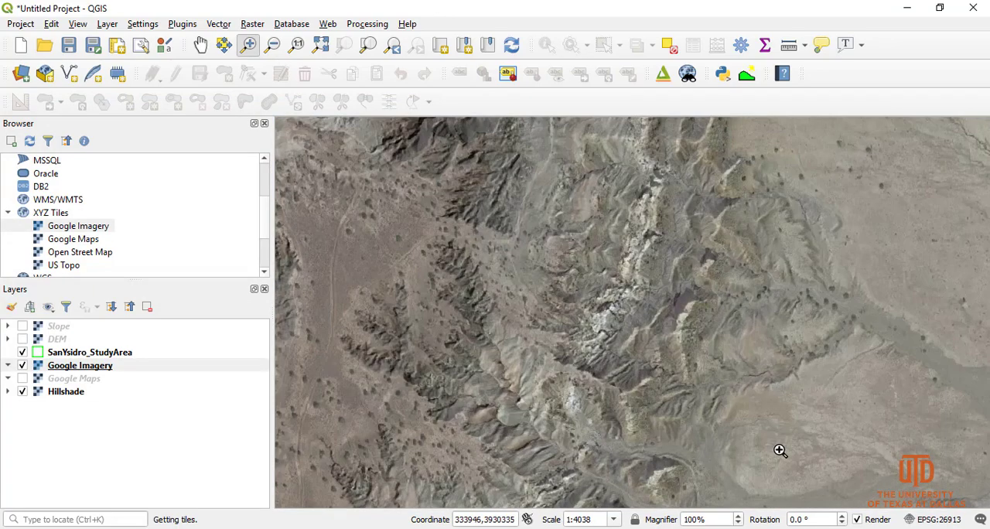
pyautogui.scroll(2, 628, 394)
pyautogui.scroll(-2, 619, 391)
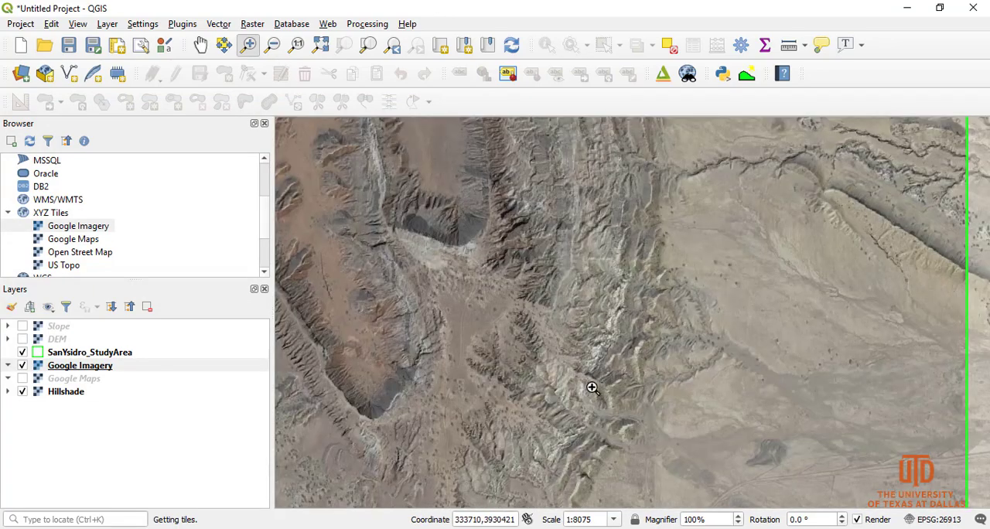
pyautogui.scroll(-2, 581, 388)
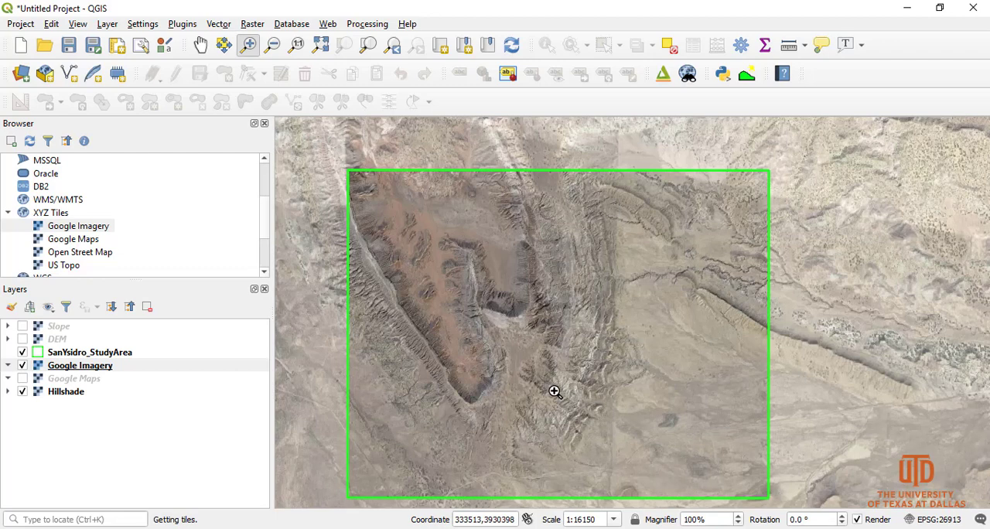